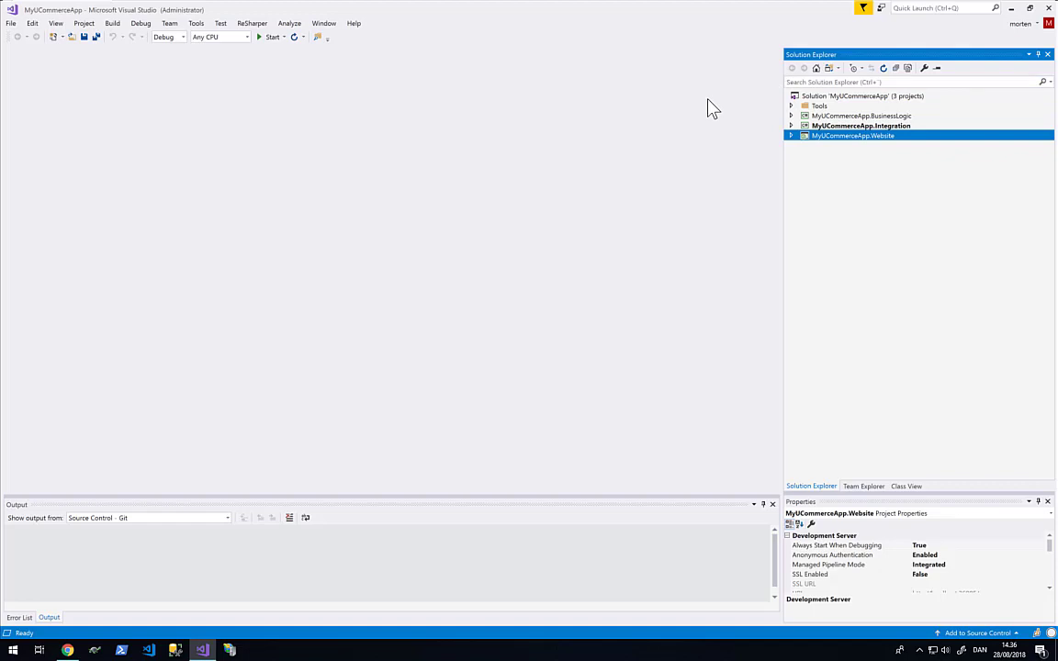
Step: Examine the contents of the MyUCommerceApp.BusinessLogic and MyUCommerceApp.Integration projects in the solution
click(791, 117)
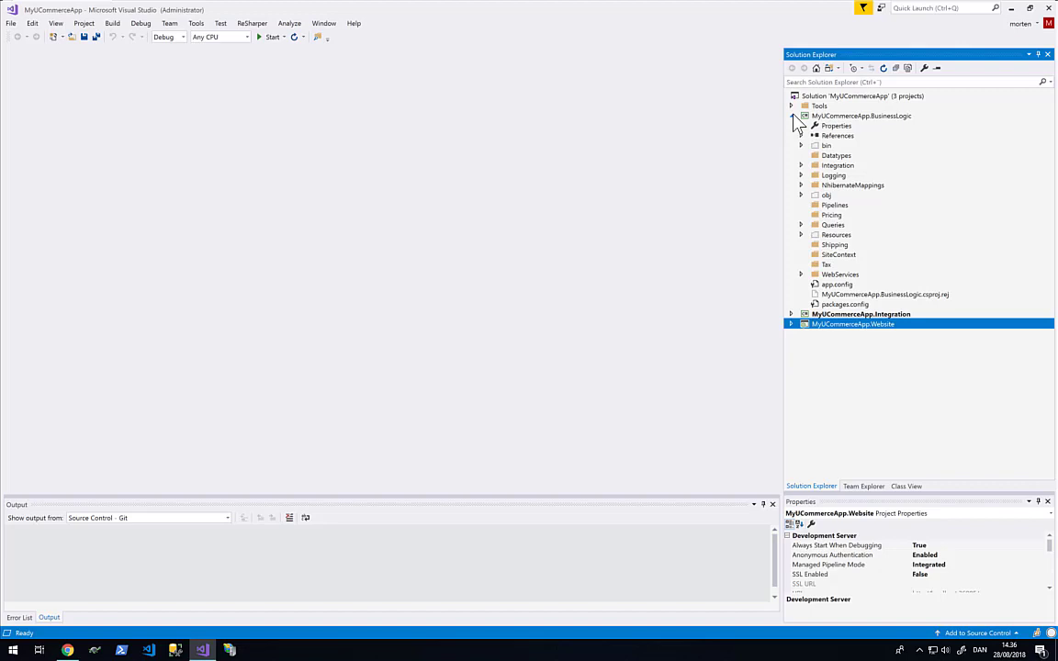
click(792, 116)
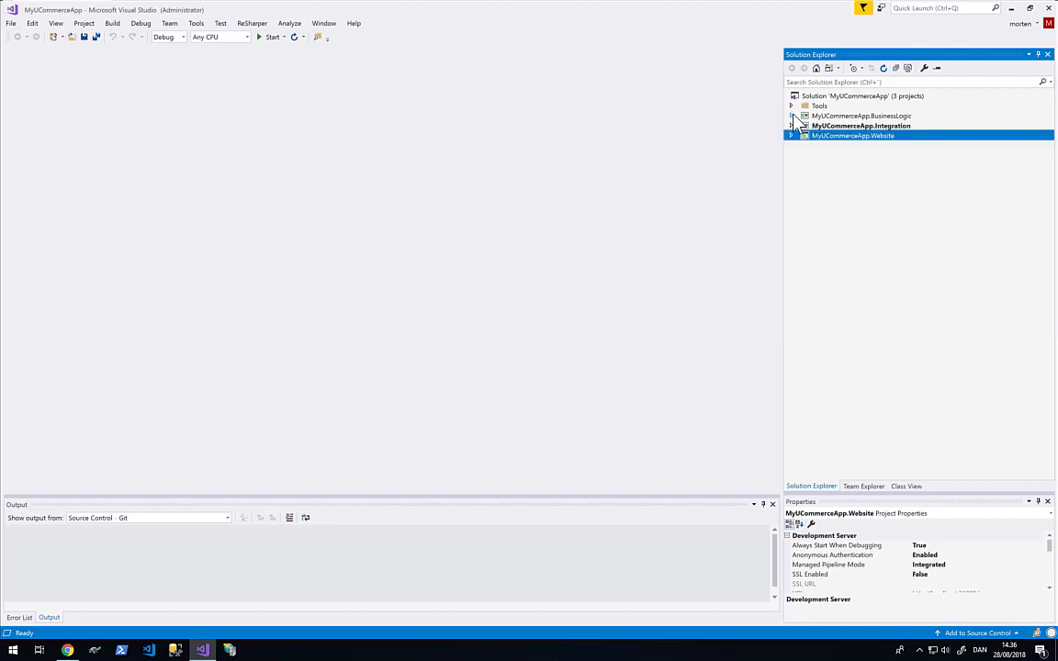
click(791, 126)
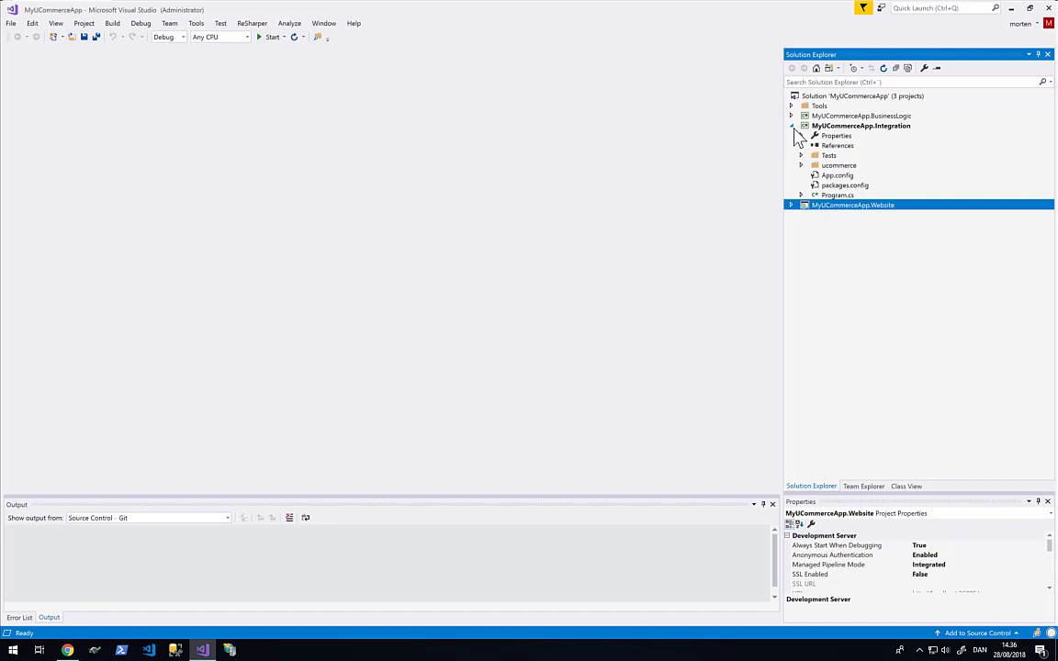
click(792, 127)
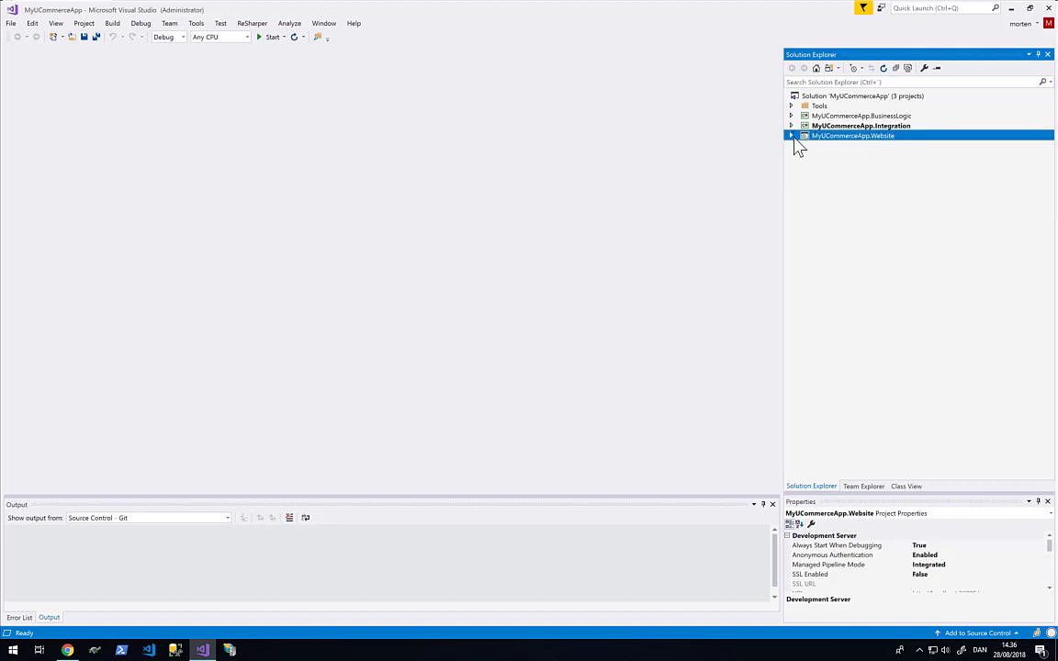
Step: Examine the Controllers folder and the mc views folder in the MyUCommerceApp.Website project, and collapse the project
click(793, 135)
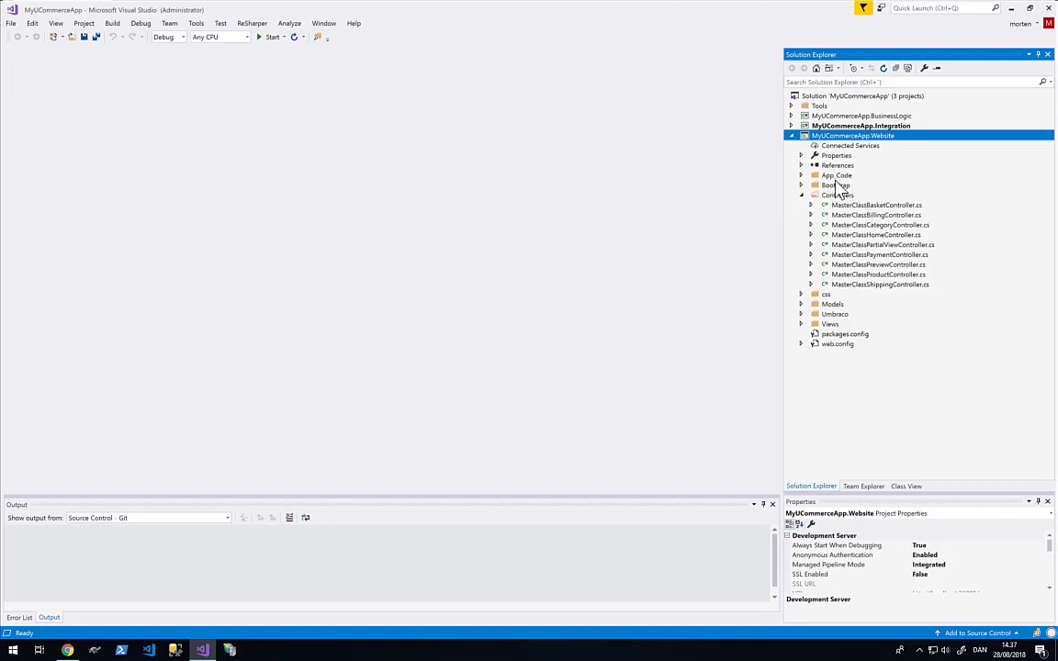
click(800, 324)
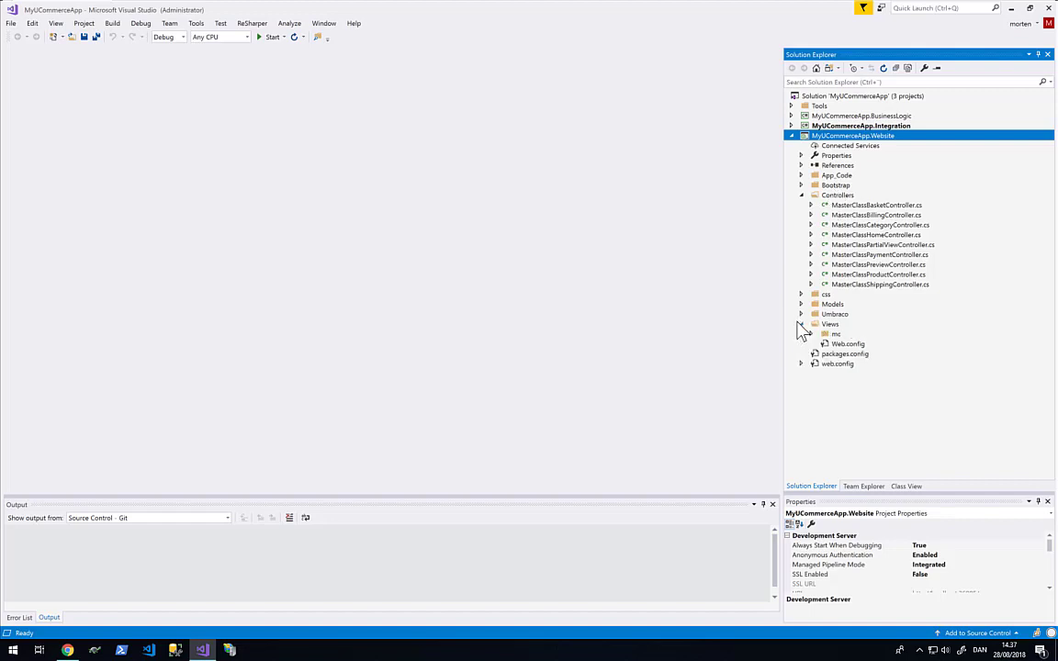
click(813, 334)
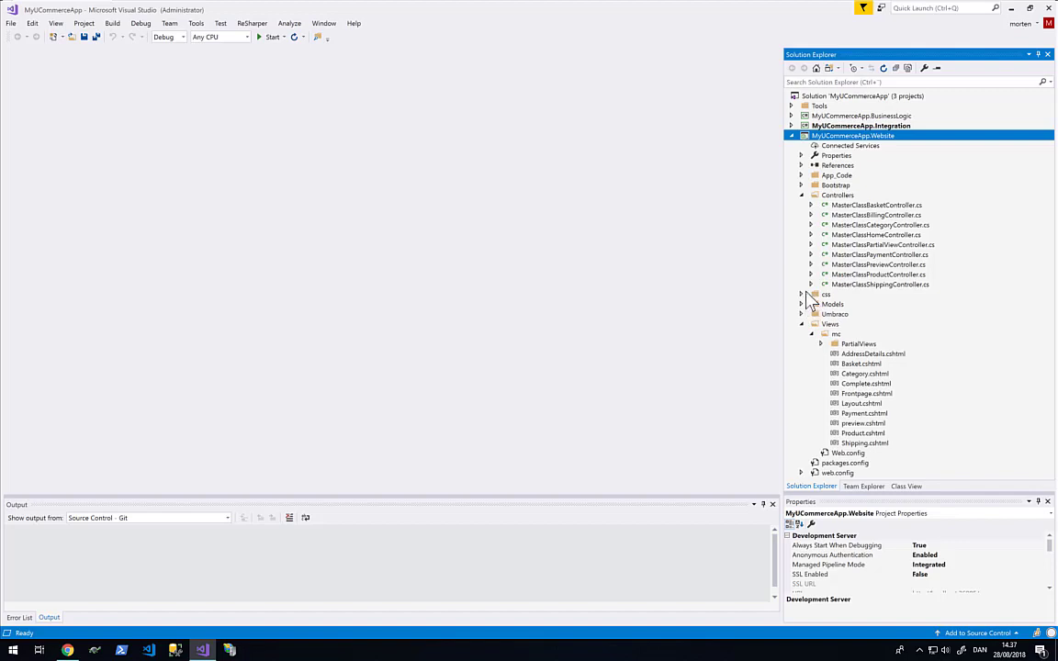
click(801, 195)
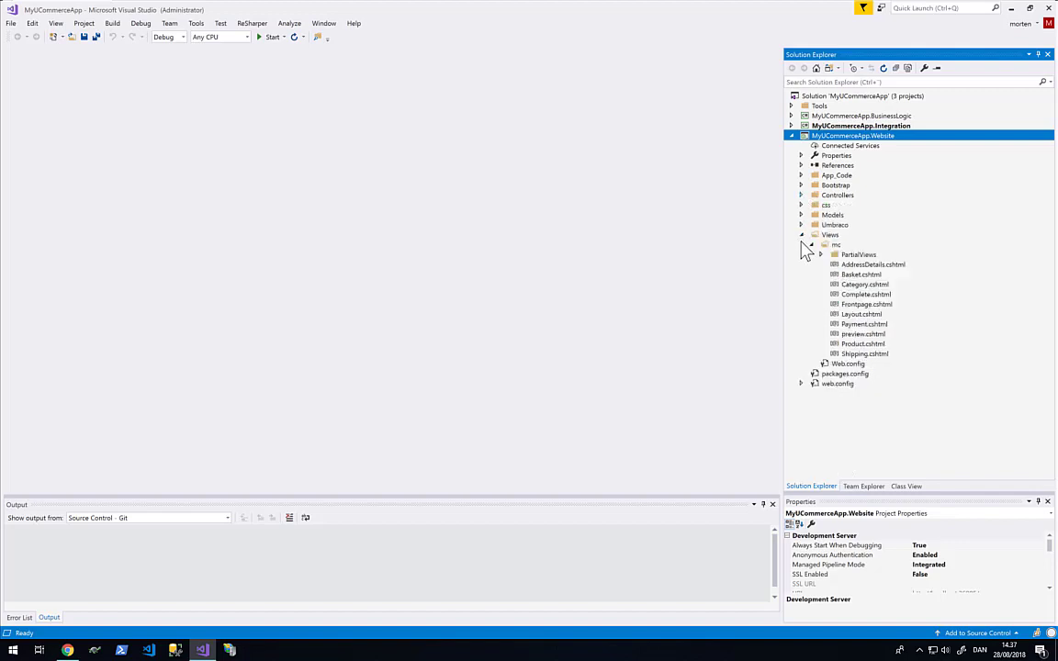
click(801, 236)
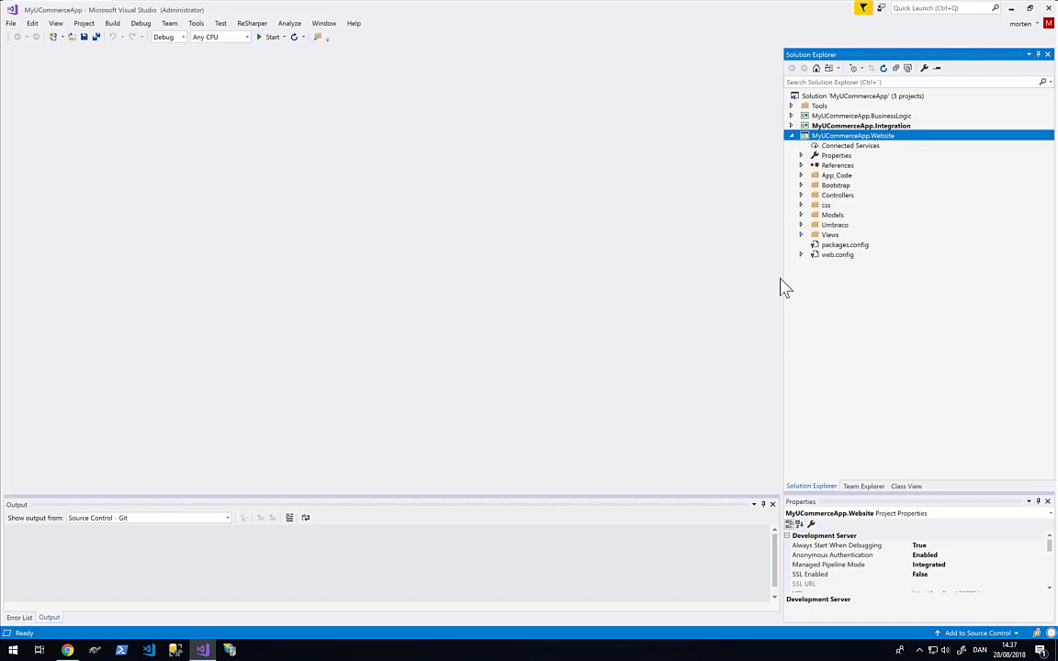
click(792, 136)
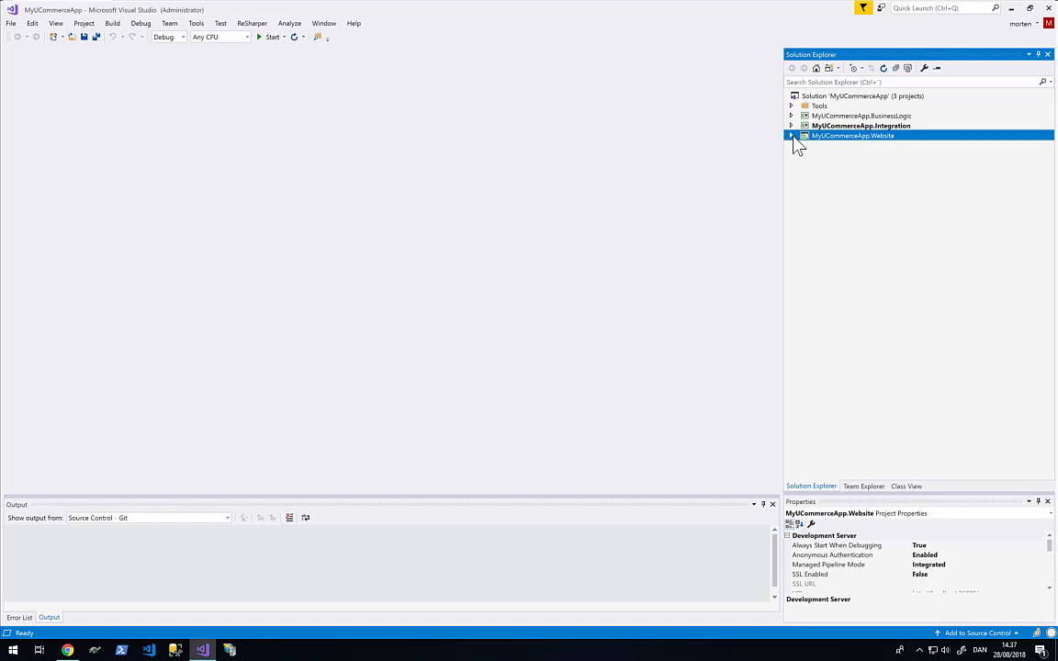
Step: Open the Deploy-Local.ps1 script from the solution's Tools folder
click(792, 106)
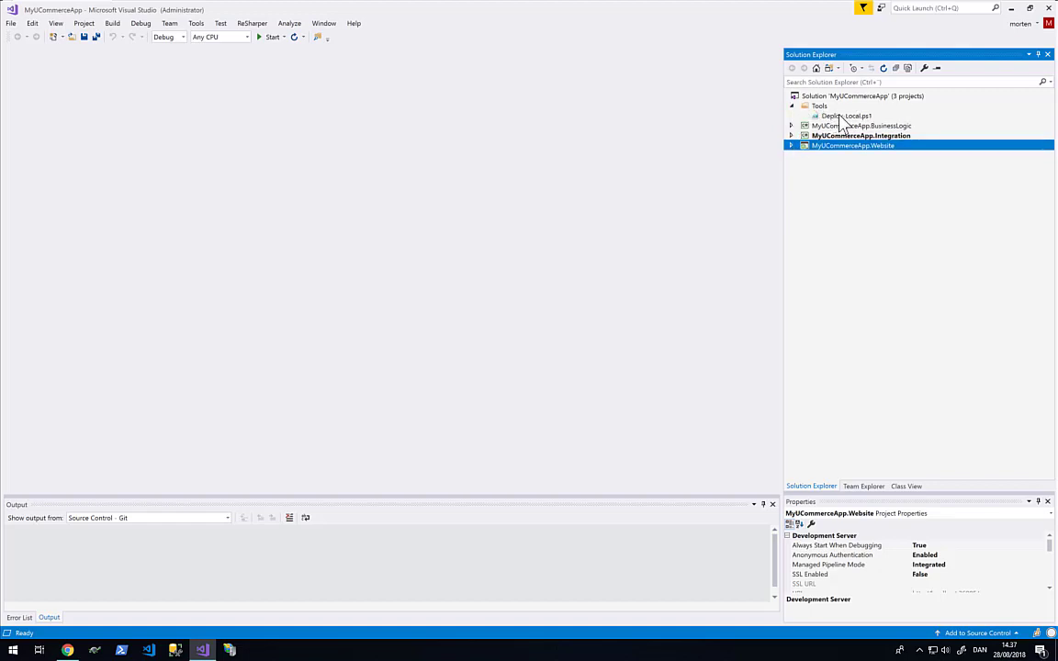
click(836, 116)
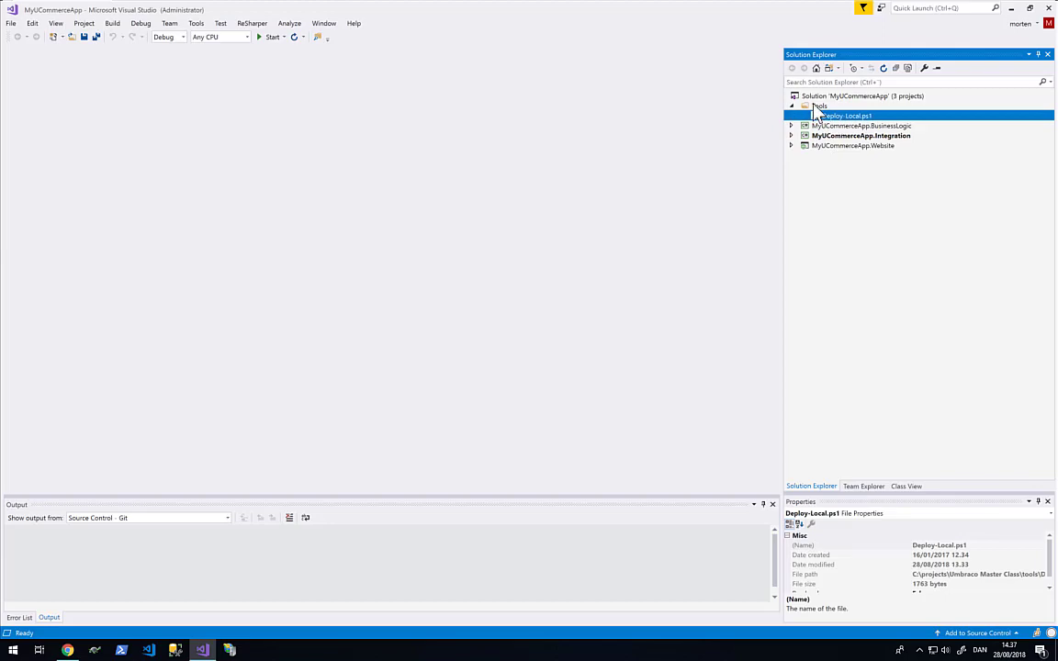
double_click(816, 116)
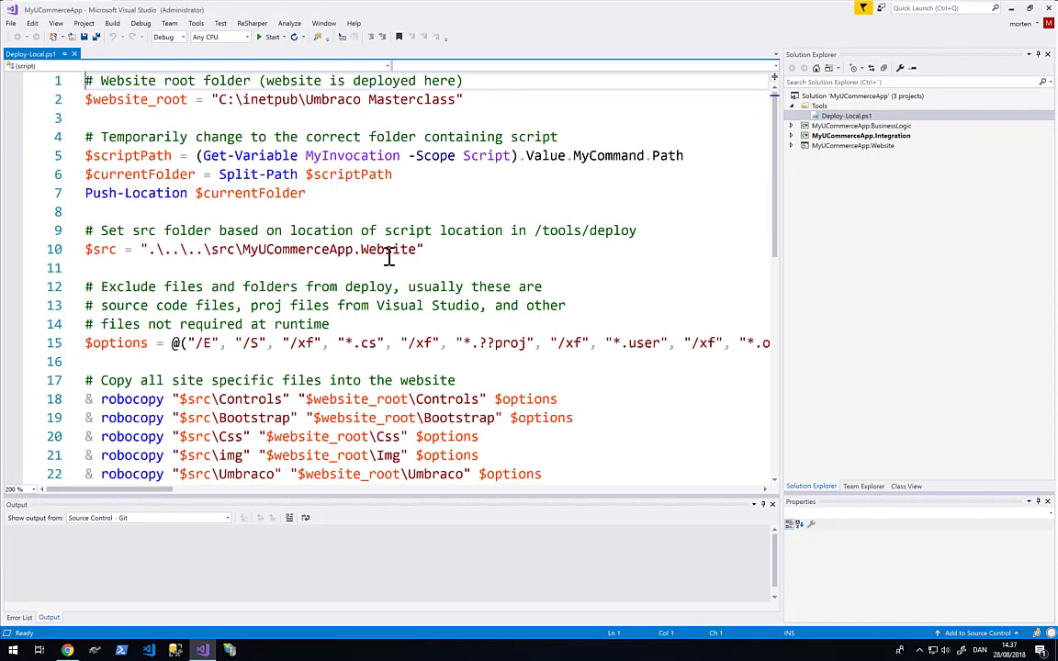
Step: In File Explorer, go to the site's web root at C:\inetpub\U6\Website and copy the folder path
key(super+e)
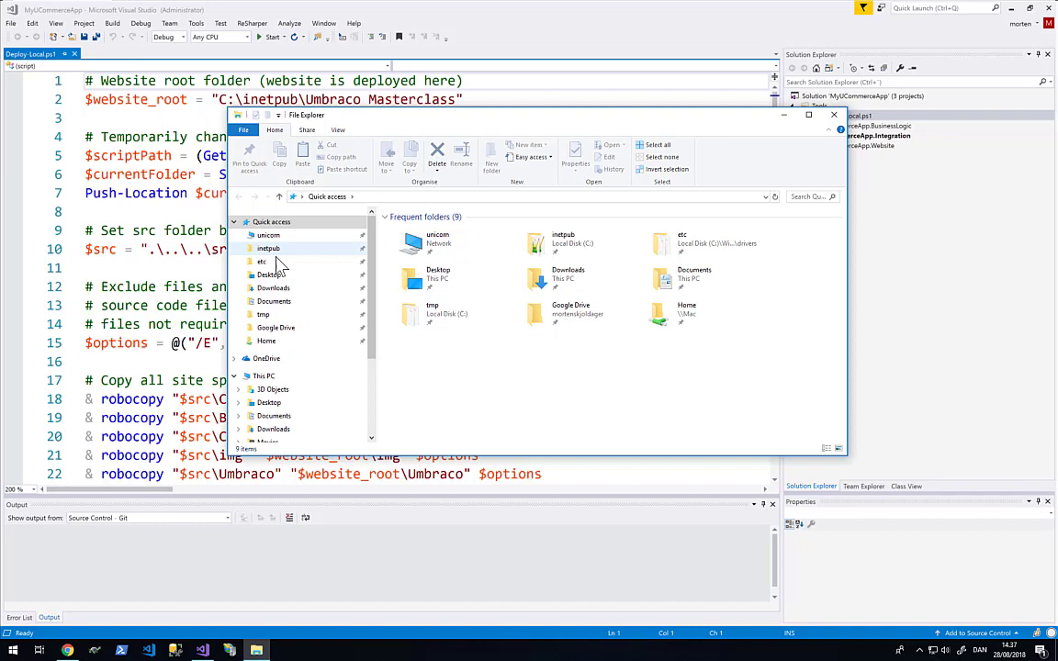
click(270, 248)
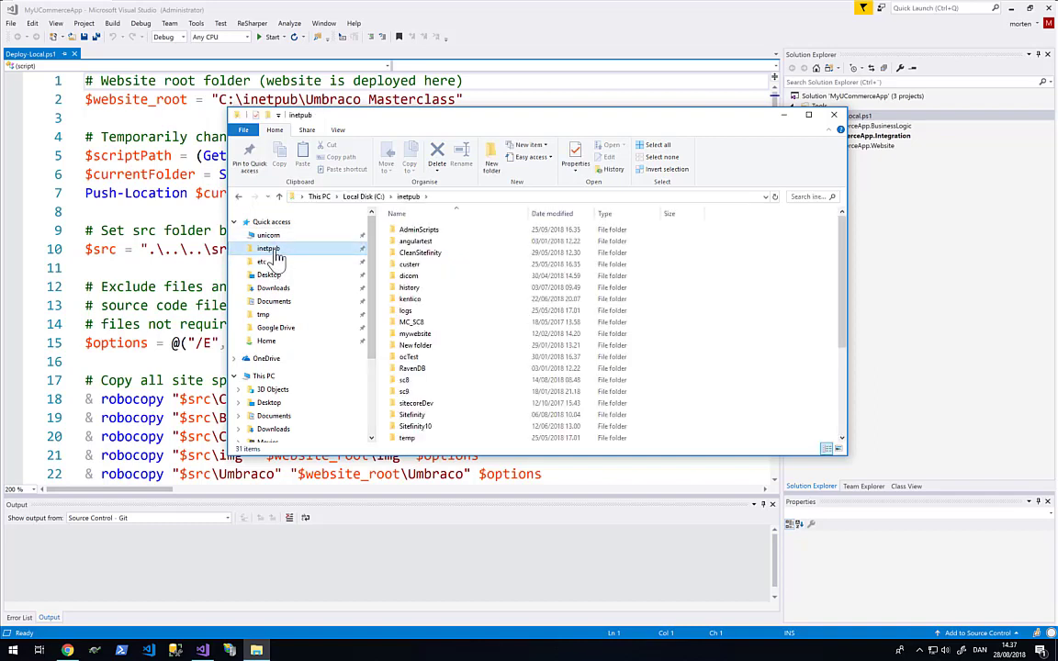
scroll(472, 367, down, 2)
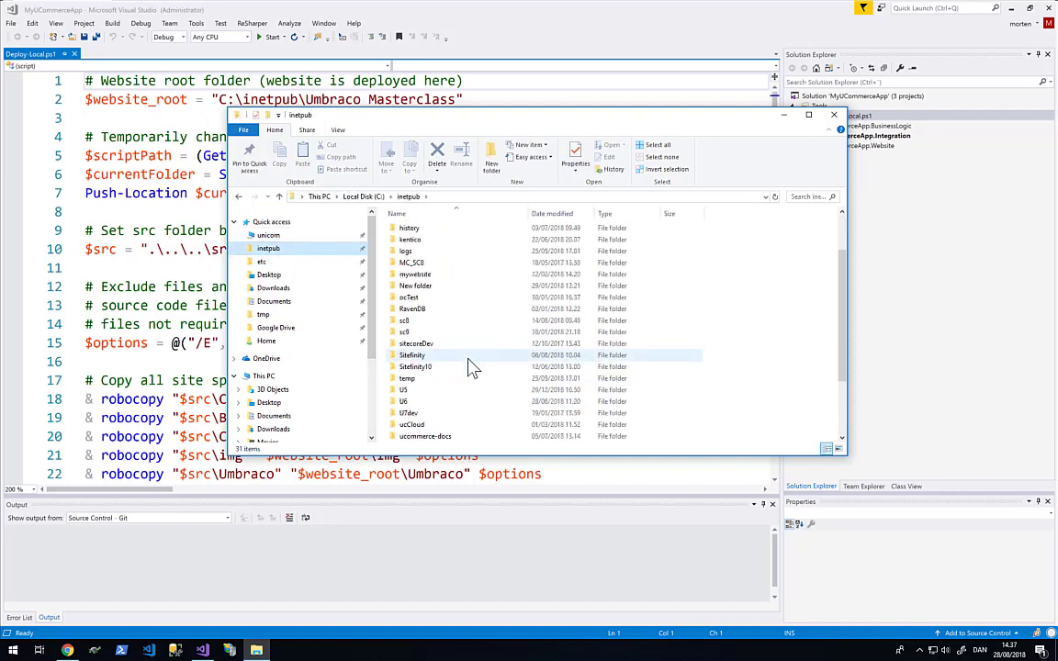
double_click(403, 401)
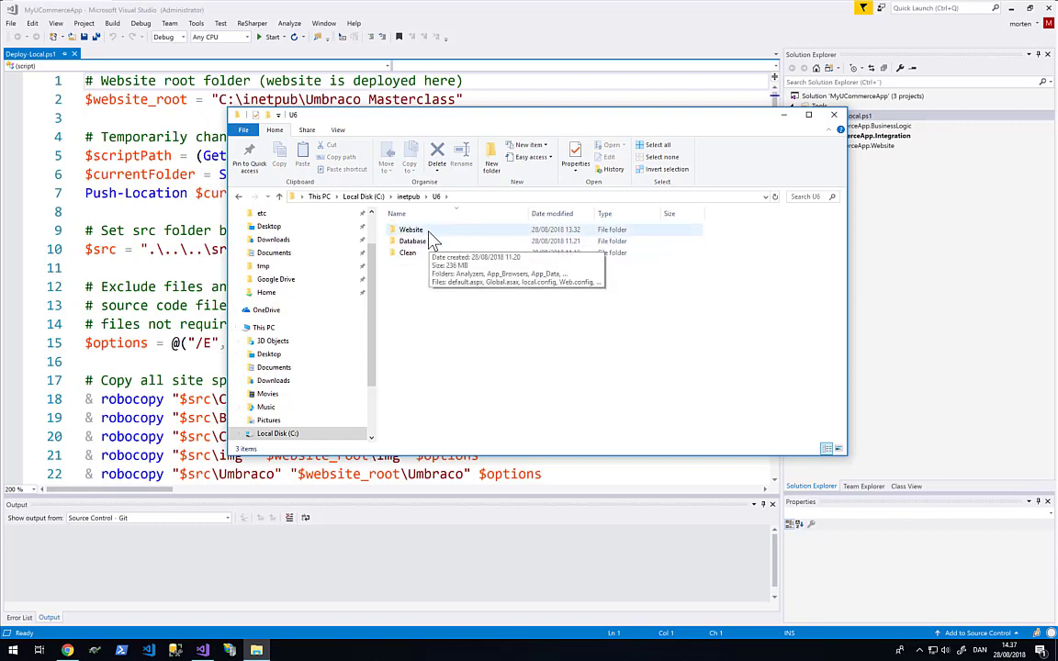
double_click(428, 232)
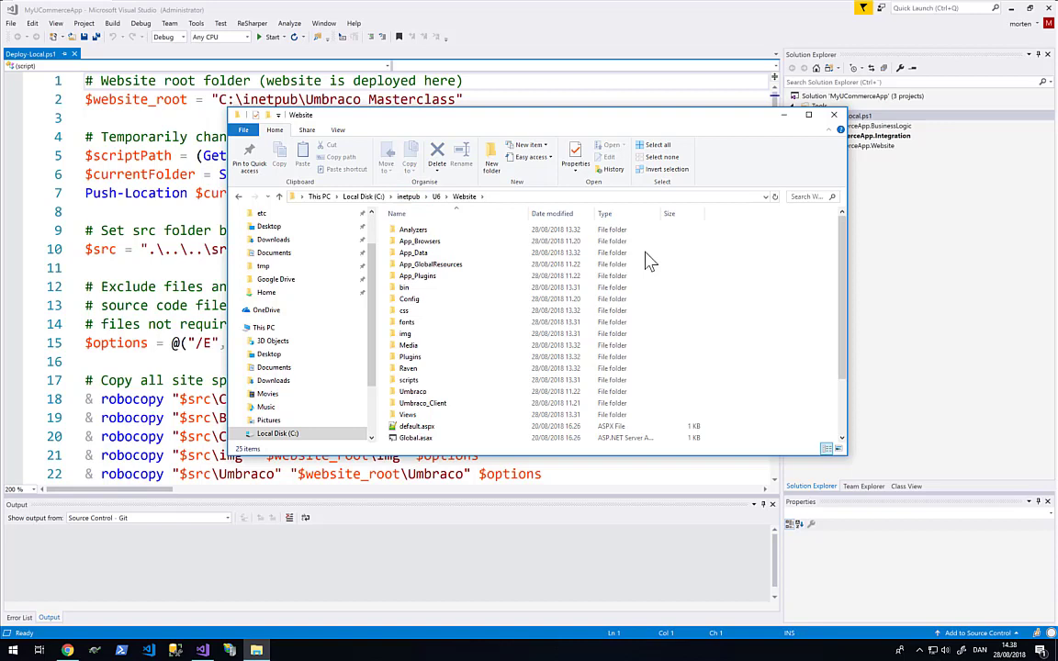
scroll(721, 356, down, 2)
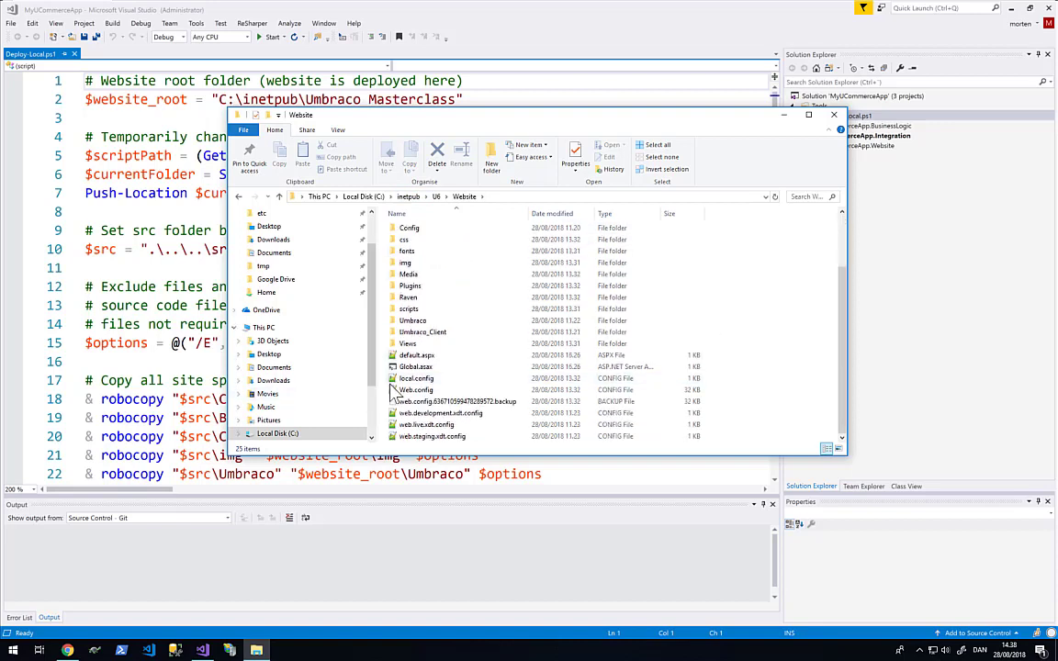
click(417, 390)
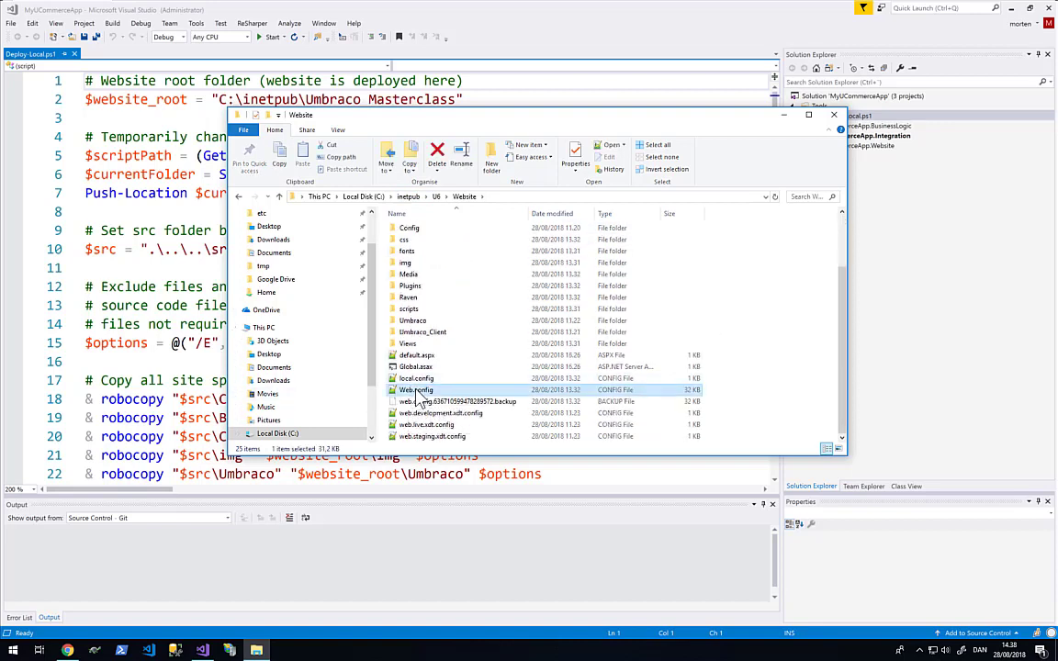
click(505, 197)
key(ctrl+c)
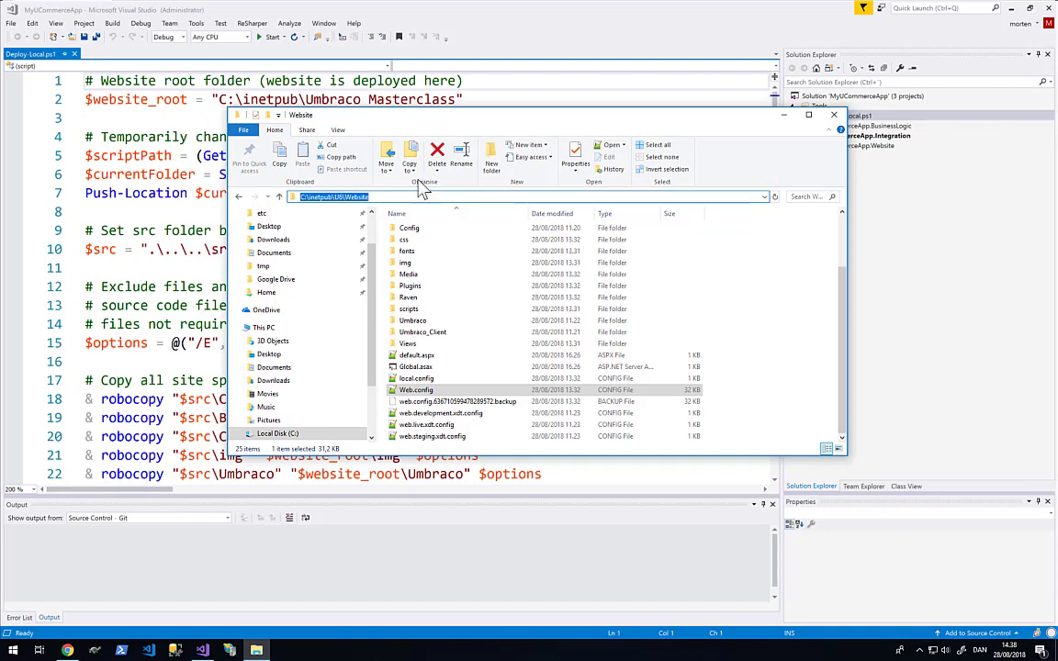
Step: In Deploy-Local.ps1, set $website_root to "C:\inetpub\U6\Website" and save the script
drag(219, 101, 459, 99)
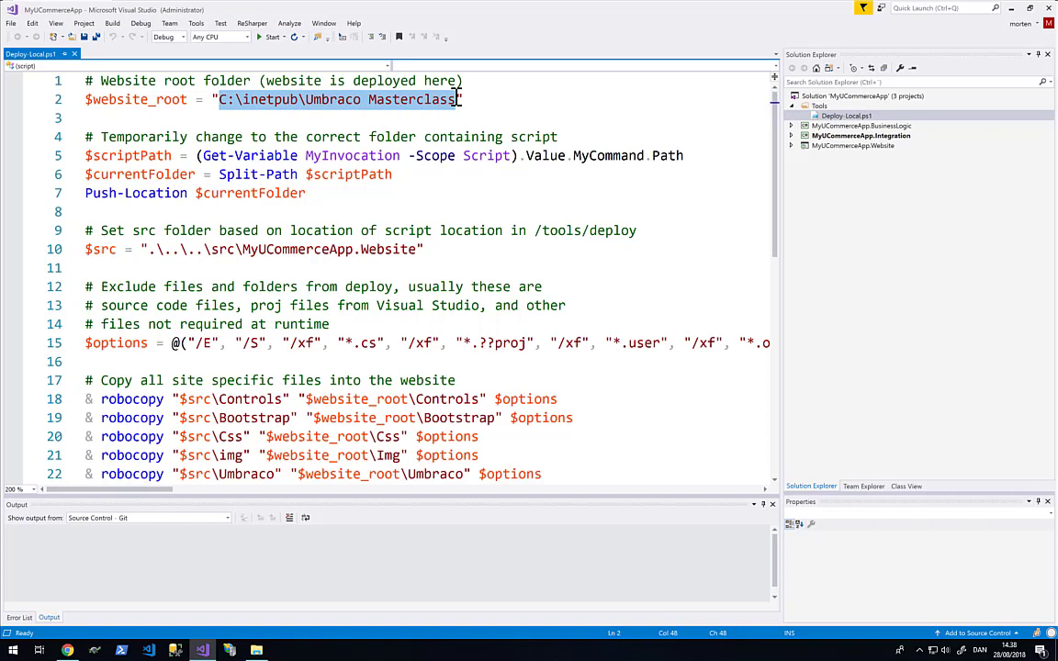
key(ctrl+v)
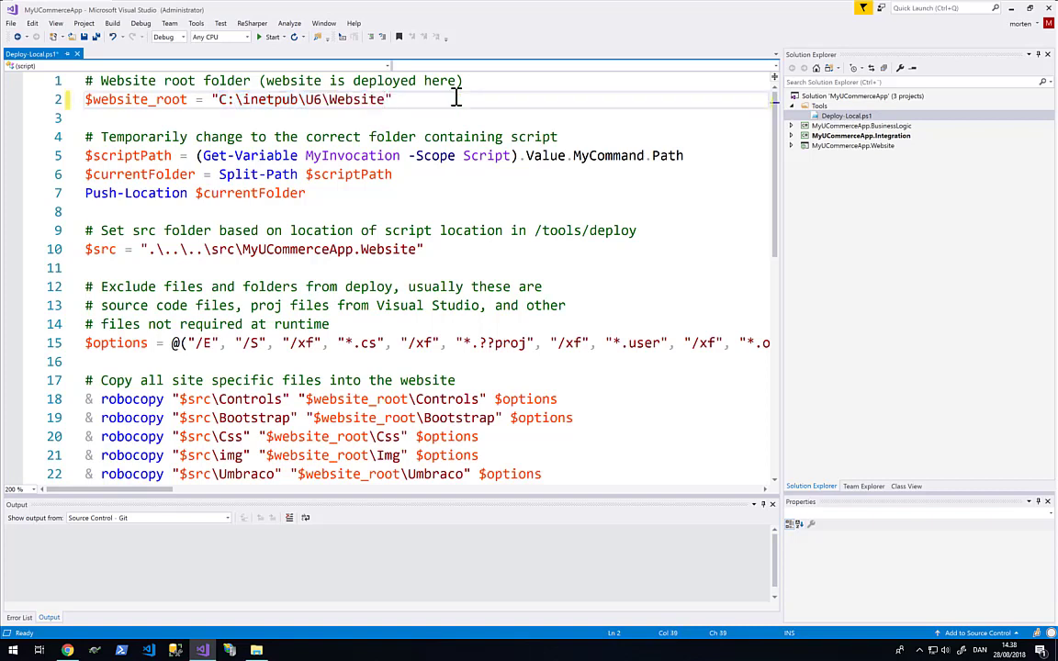
key(ctrl+s)
Step: Expand the MyUCommerceApp.Website project and rebuild the whole solution
click(791, 146)
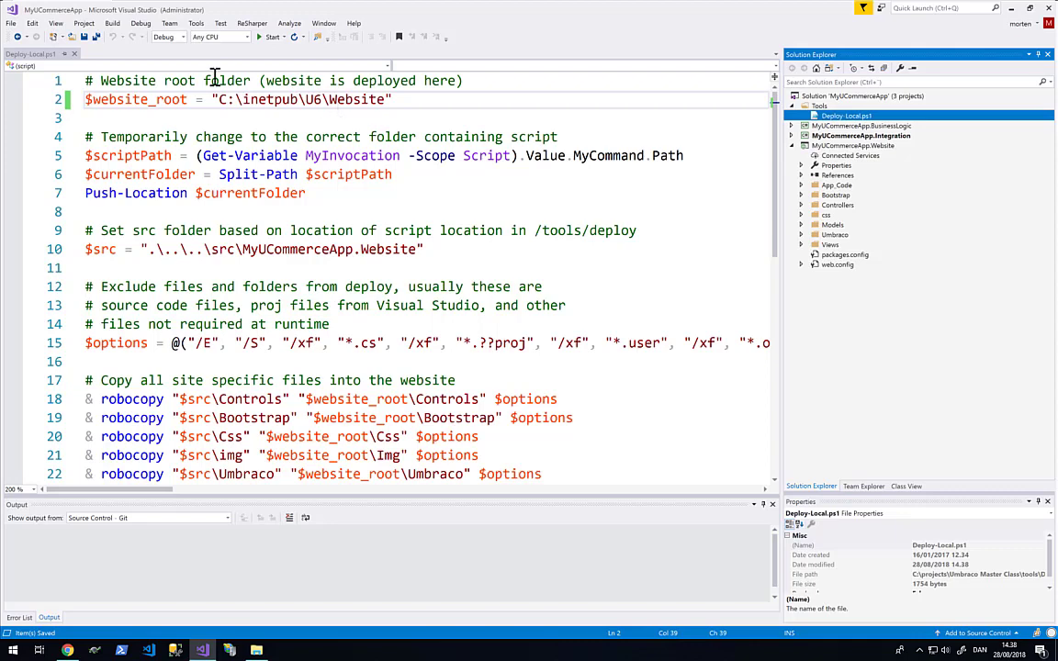
click(112, 23)
click(142, 47)
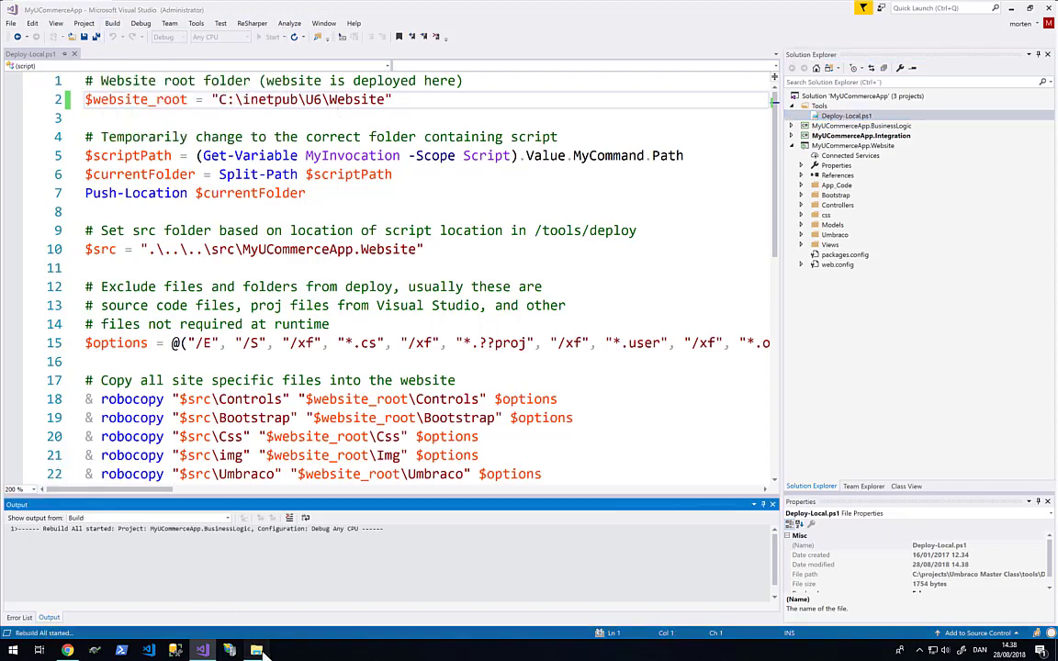
Step: Switch to File Explorer and examine the deployed files in the U6 Website folder
key(alt+Tab)
scroll(478, 368, up, 2)
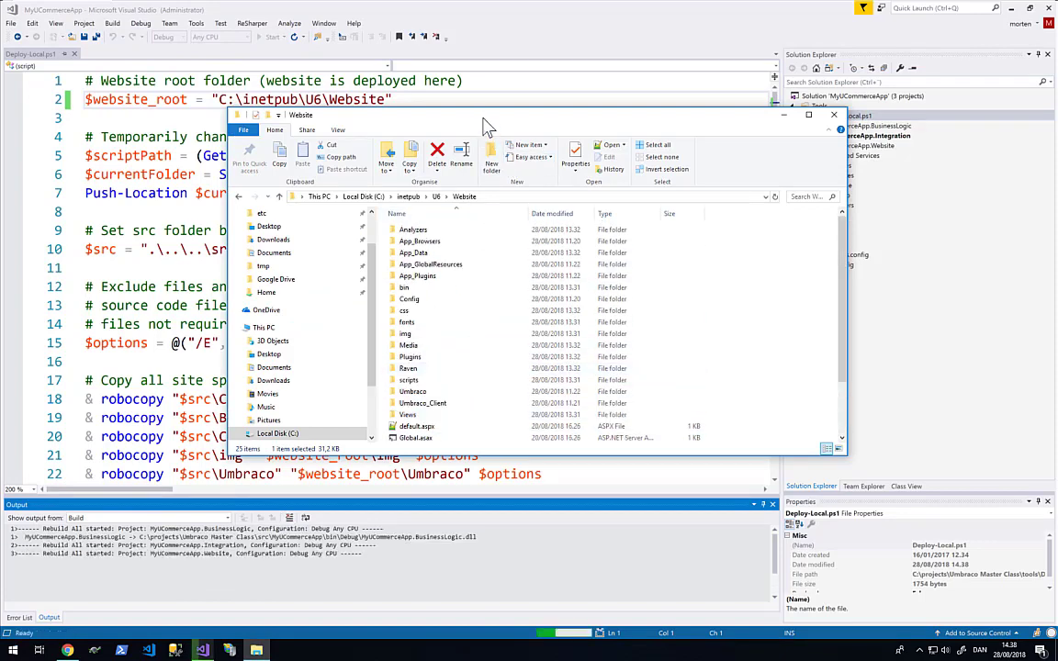
drag(424, 108, 384, 99)
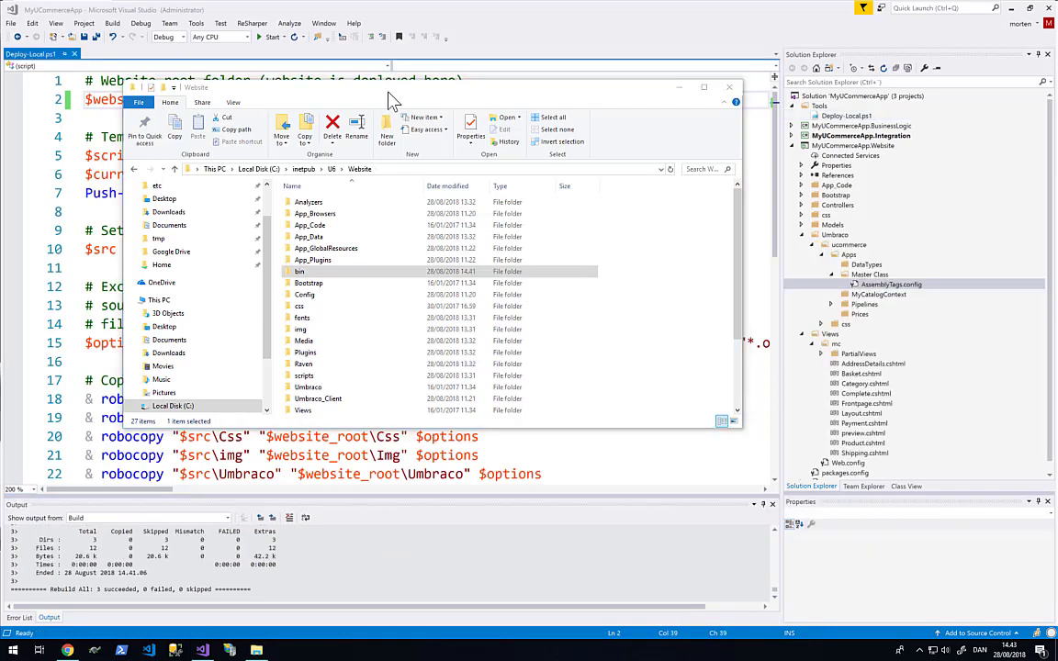
Step: Switch to Chrome and open the Umbraco back office at u6/umbraco in a new tab
click(67, 651)
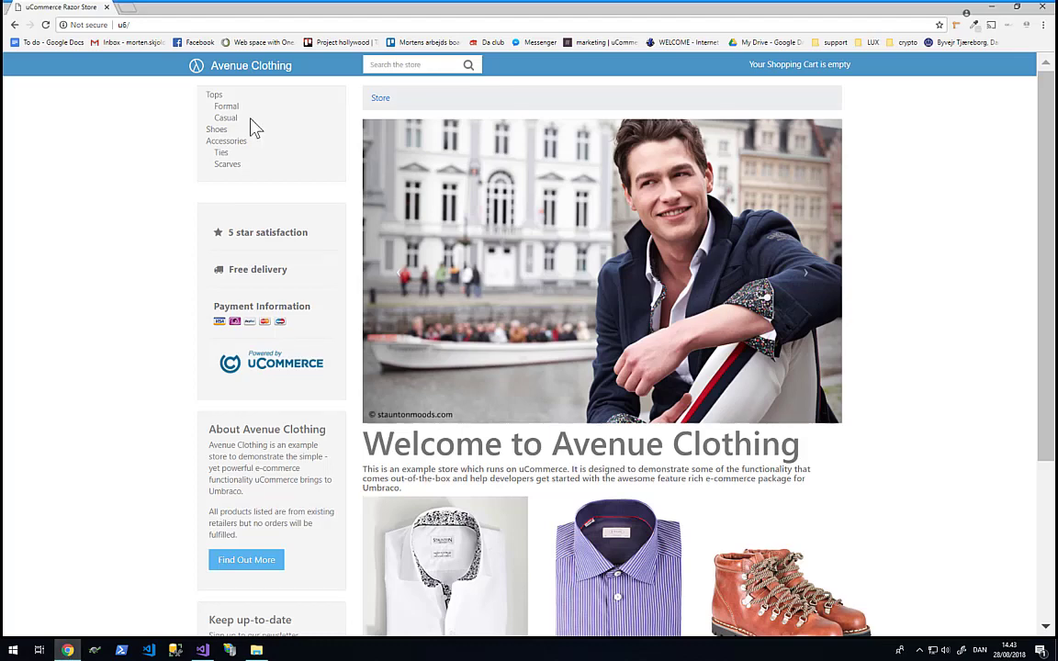
click(122, 8)
text(u6)
key(Down)
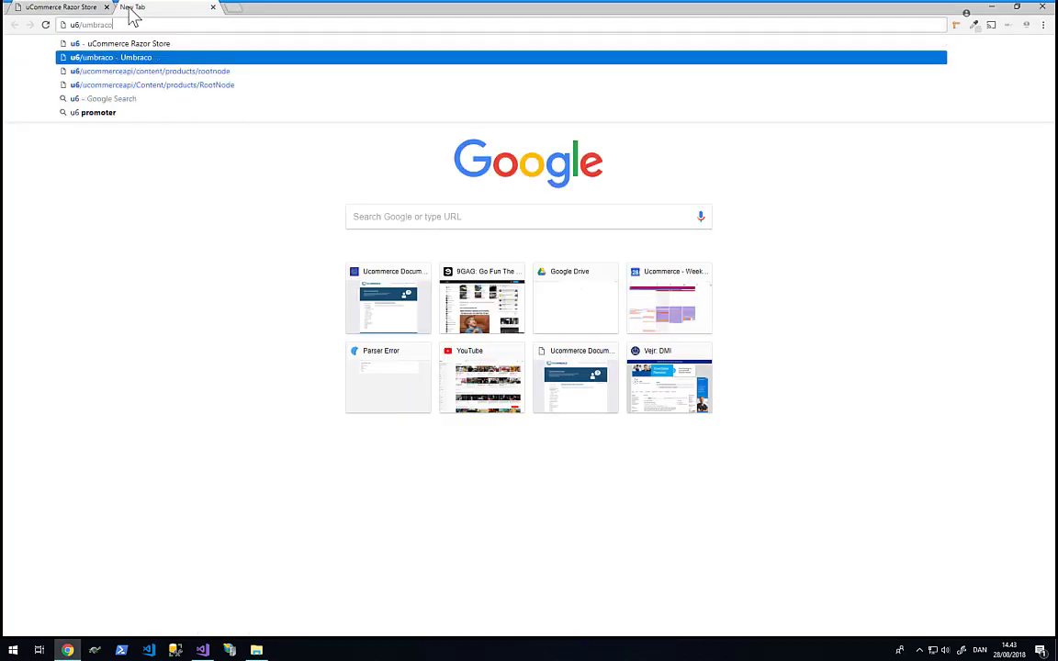
key(Return)
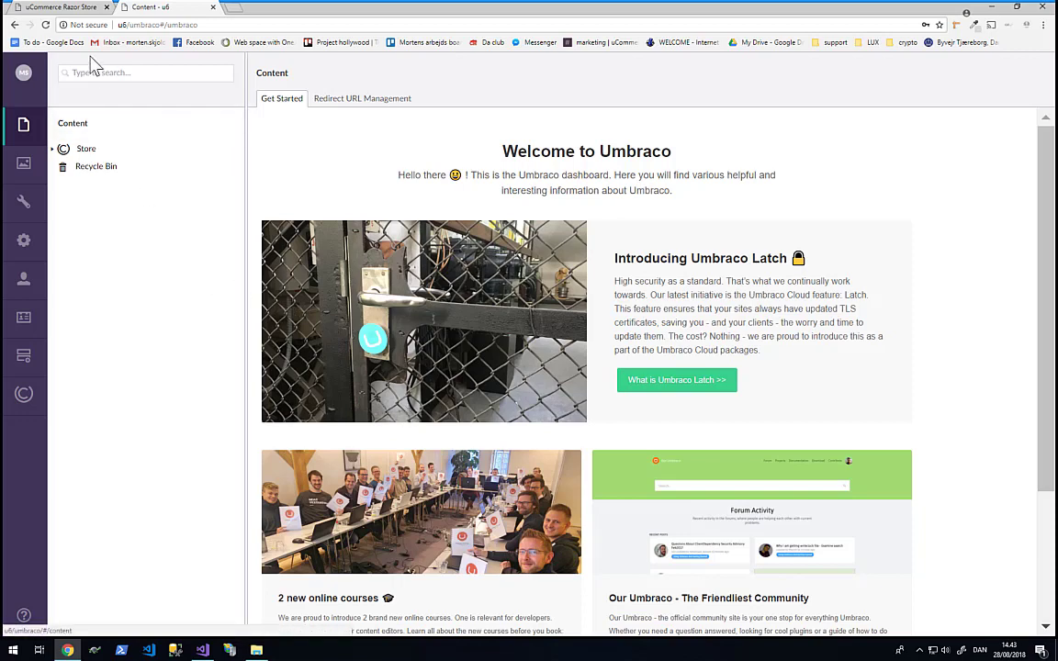
Step: Glance at the storefront, return to the Umbraco back office, and expand Document Types in the Settings section
click(73, 7)
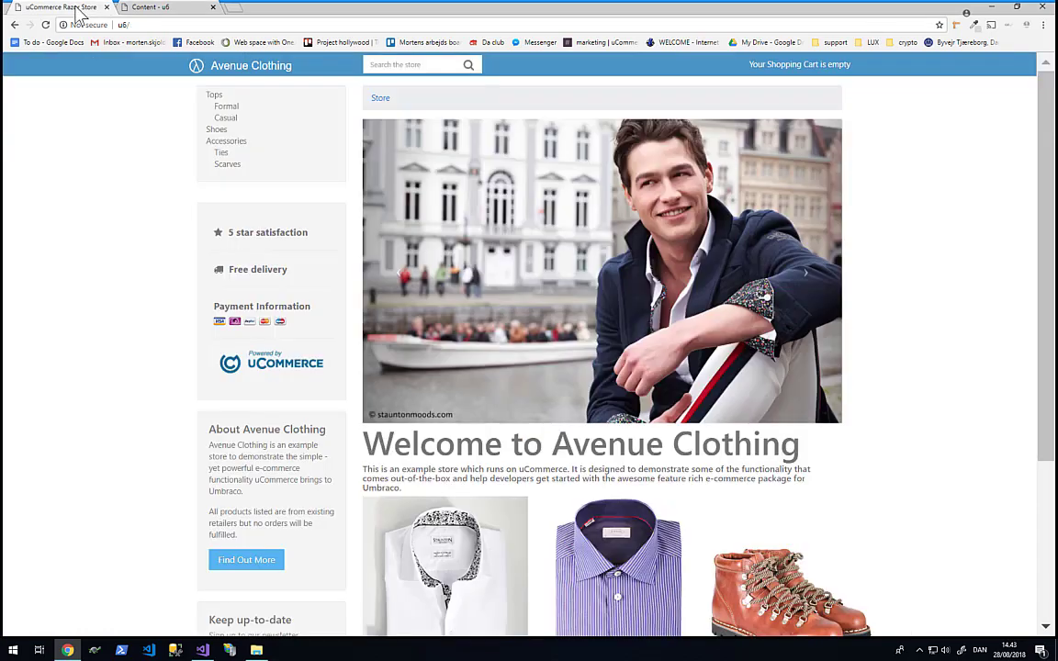
click(172, 8)
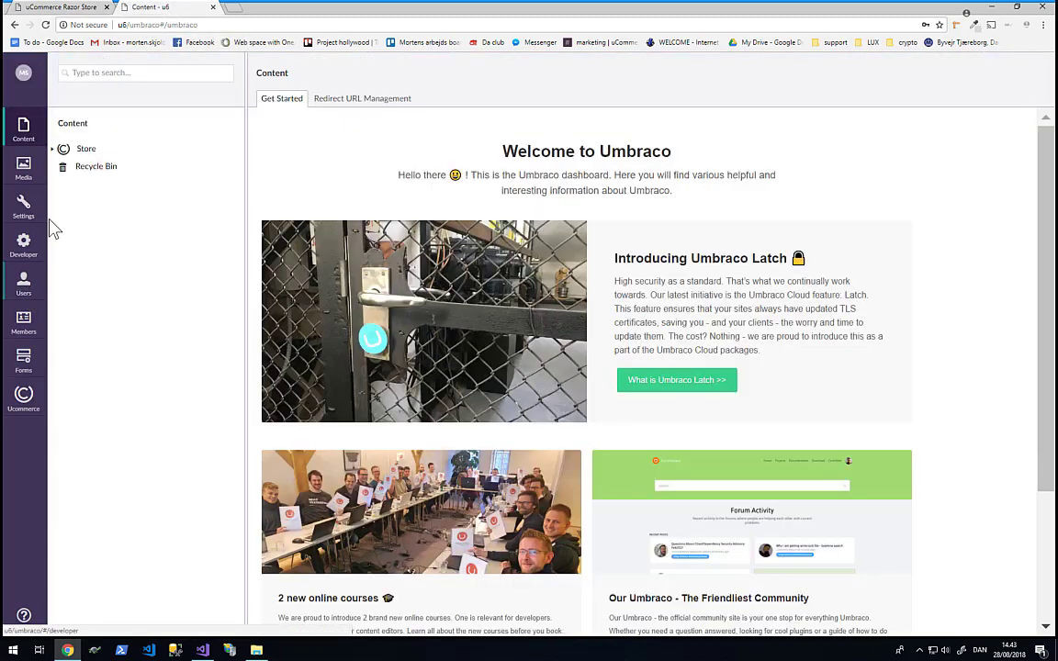
click(25, 243)
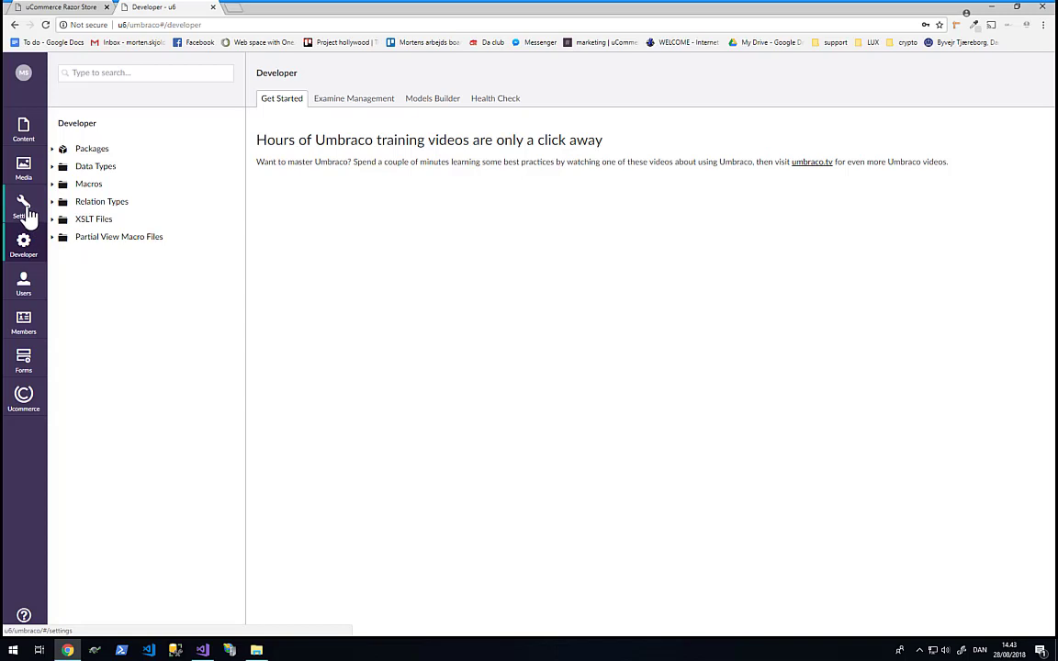
click(28, 213)
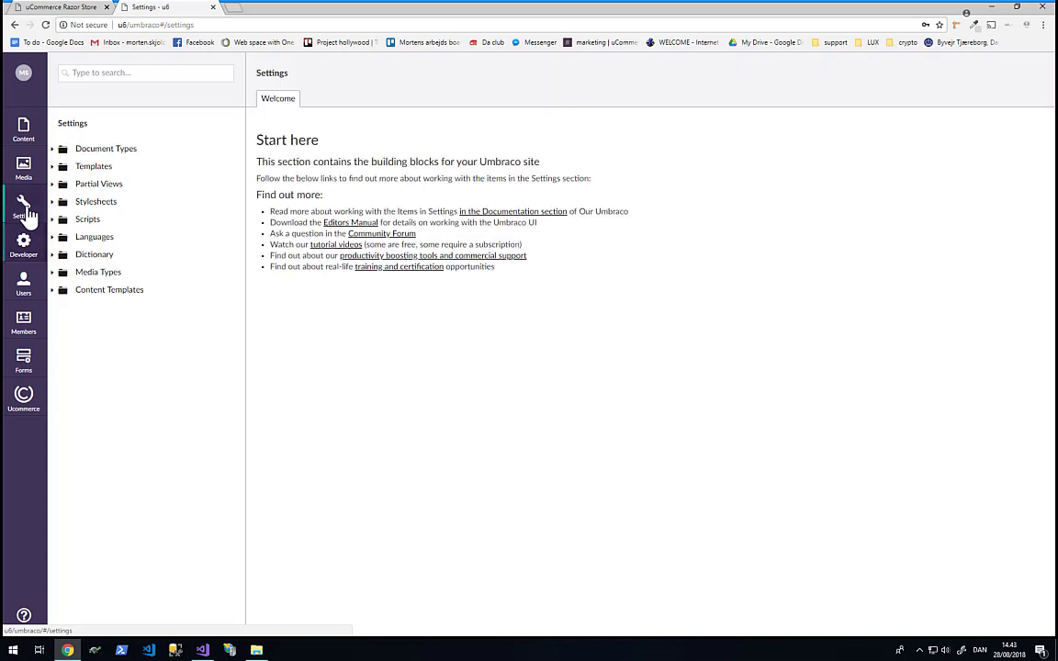
click(52, 151)
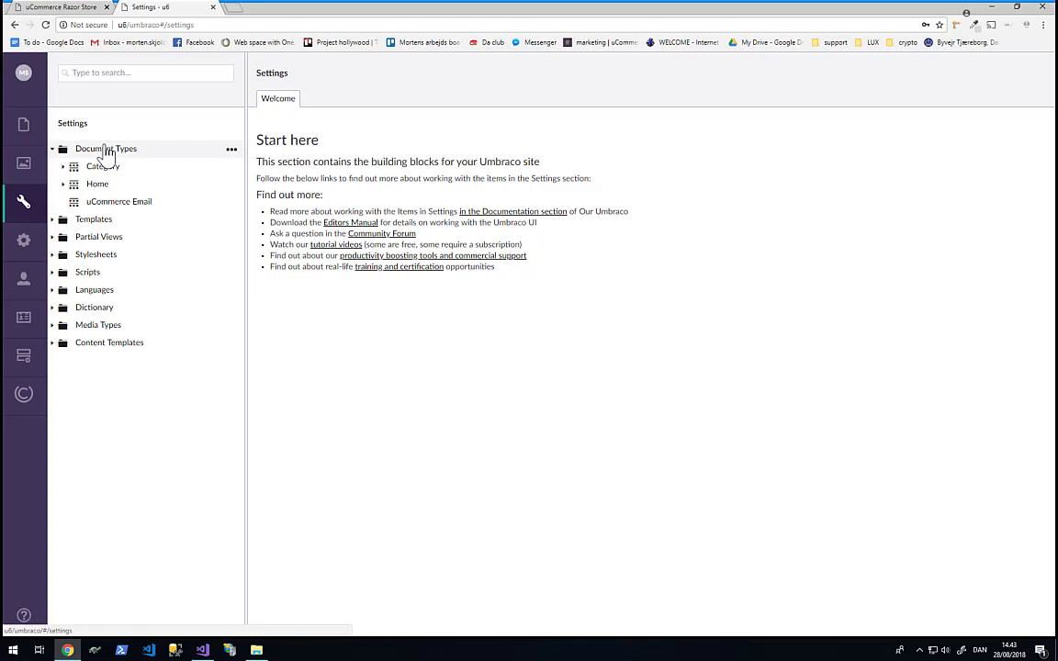
Step: Start a new document type without a template under Document Types
right_click(107, 153)
click(340, 130)
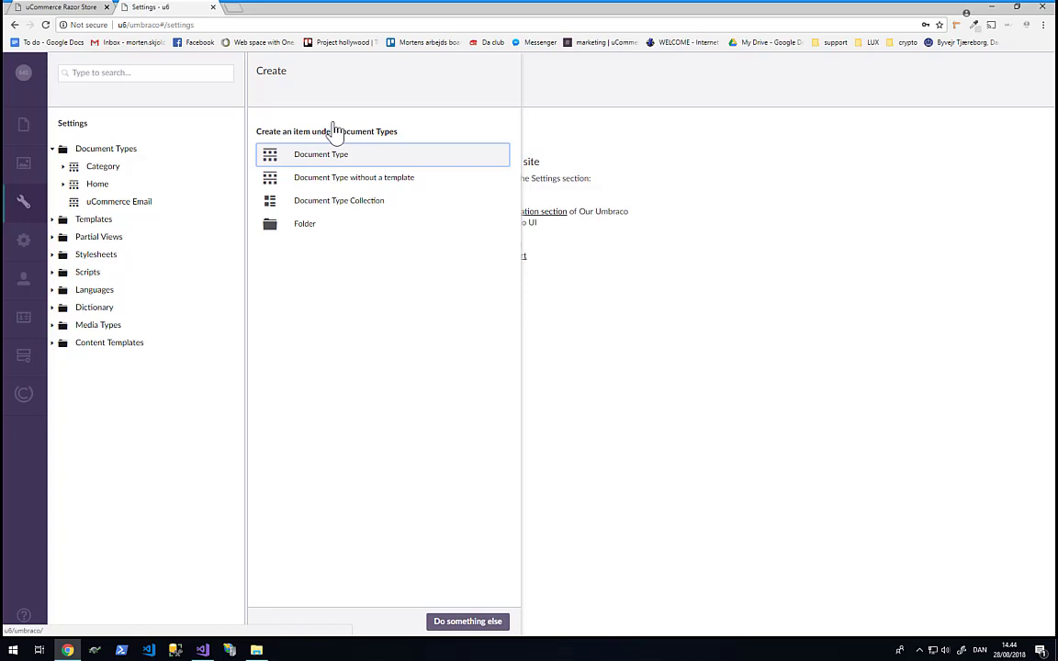
click(331, 183)
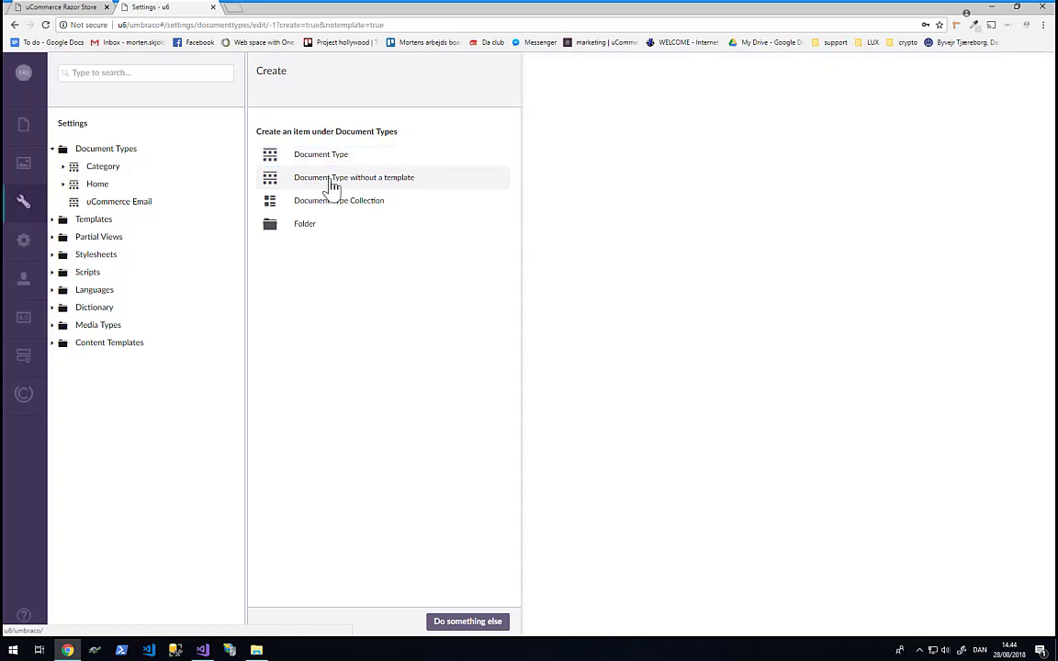
click(354, 72)
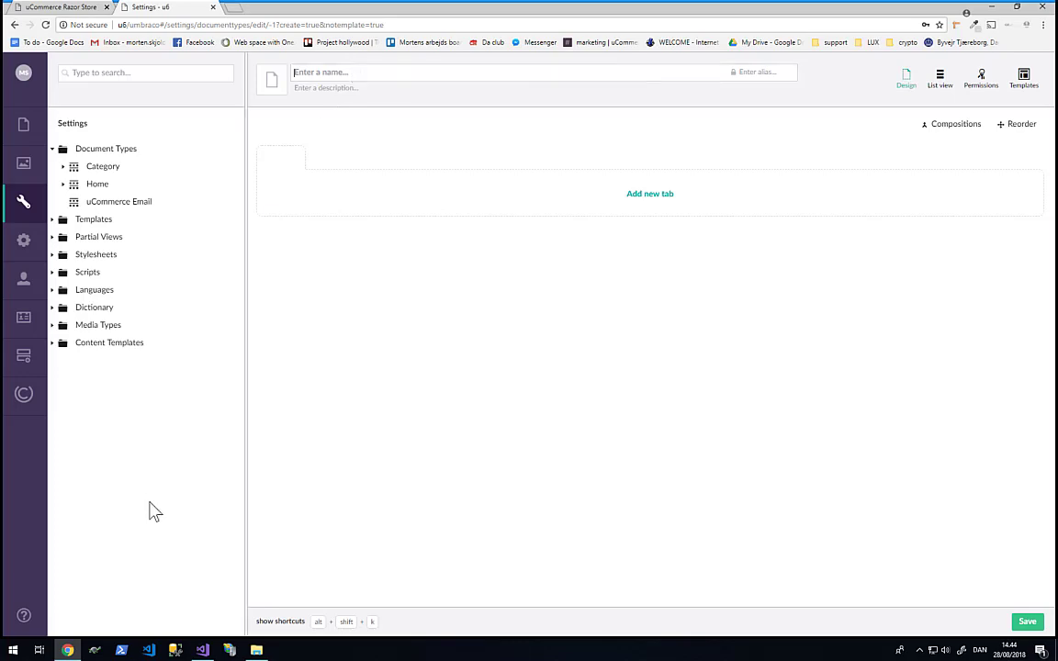
Step: Switch to Visual Studio, examine the controller names in the website project's Controllers folder, and return to Chrome
click(202, 650)
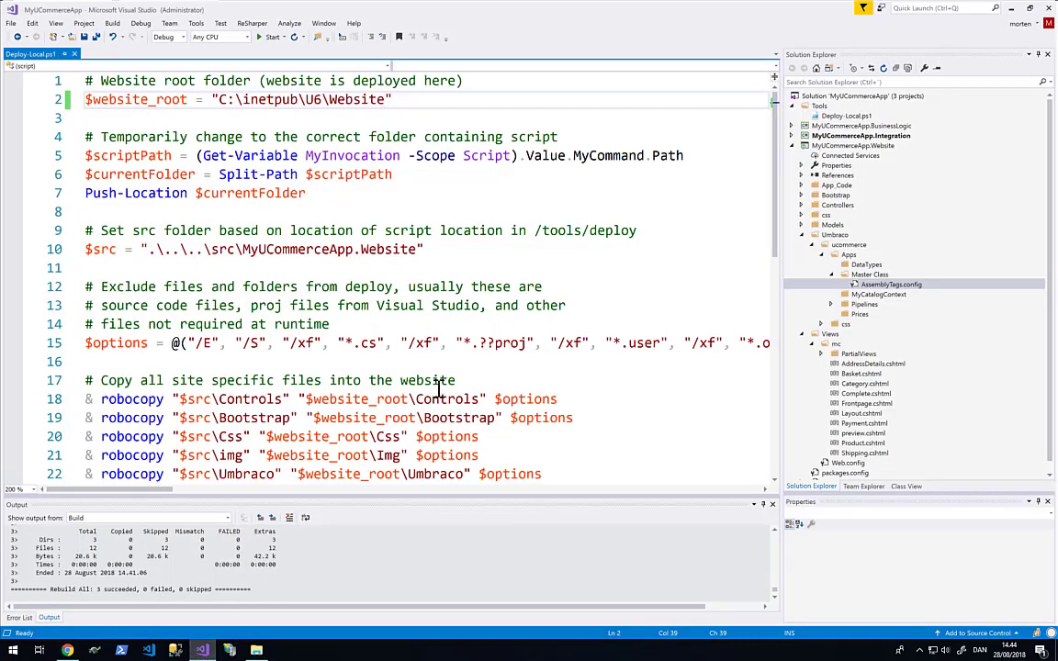
click(801, 206)
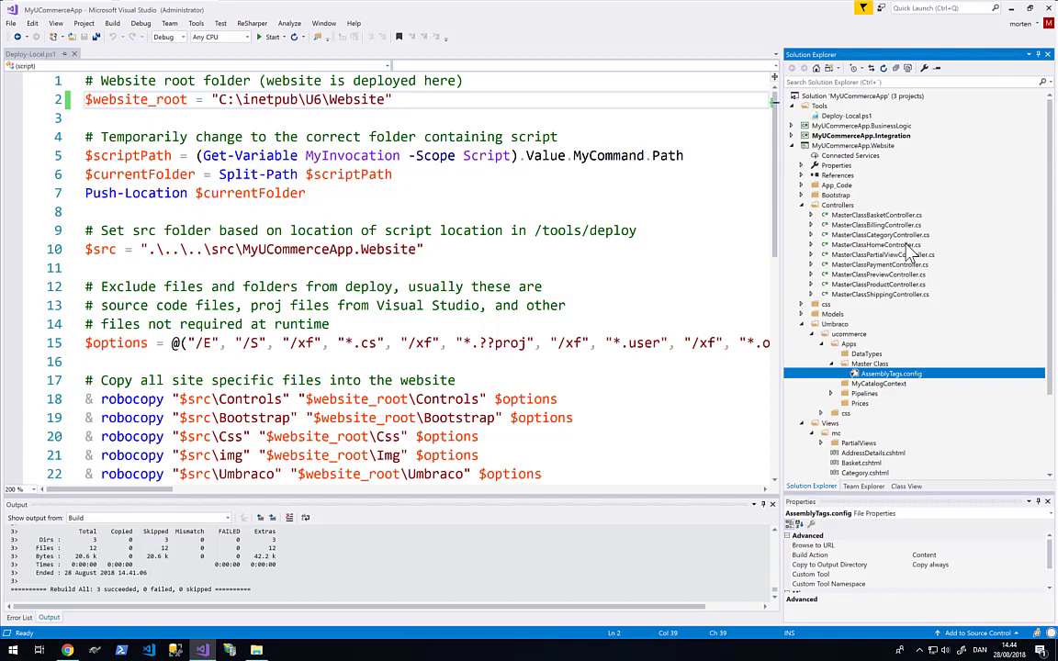
click(68, 650)
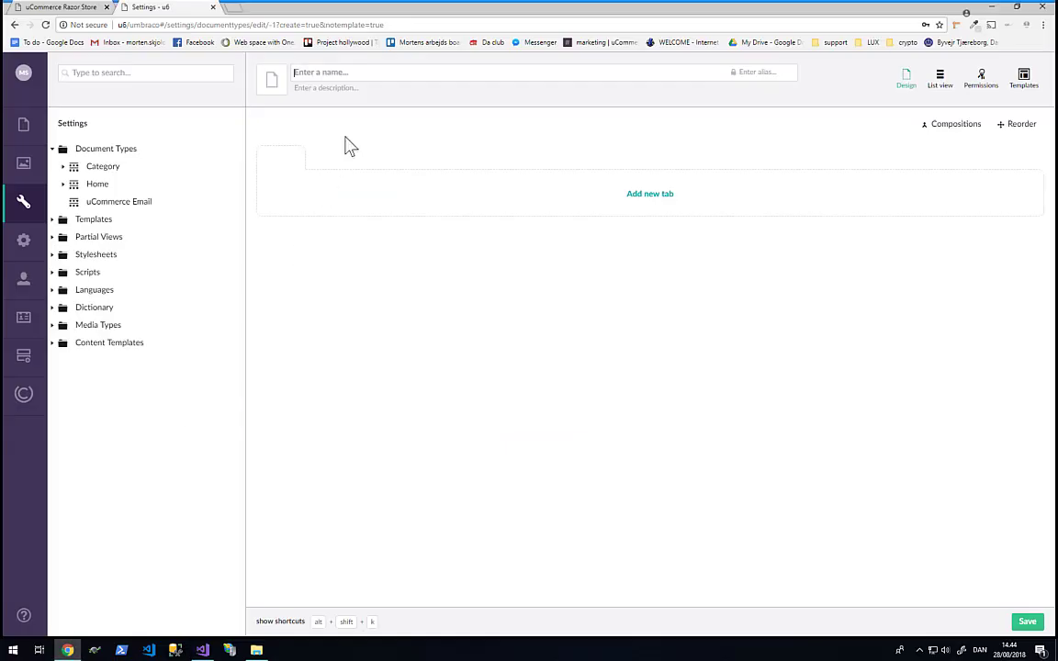
Step: Name the new document type MasterClassHome and save it
text(Master)
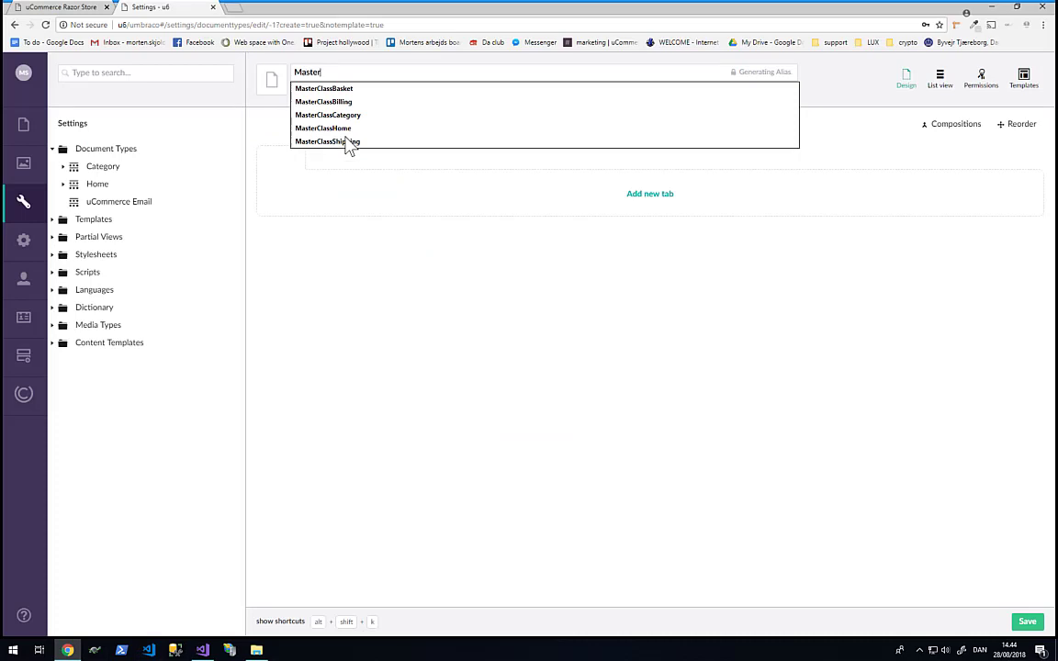
text(ClassHome)
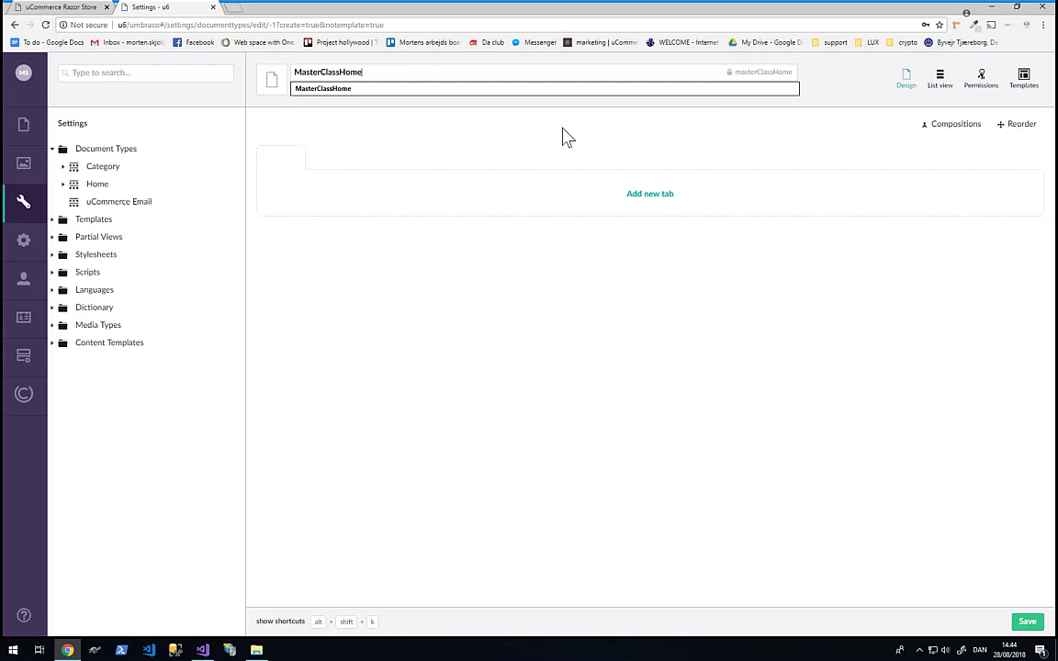
click(871, 104)
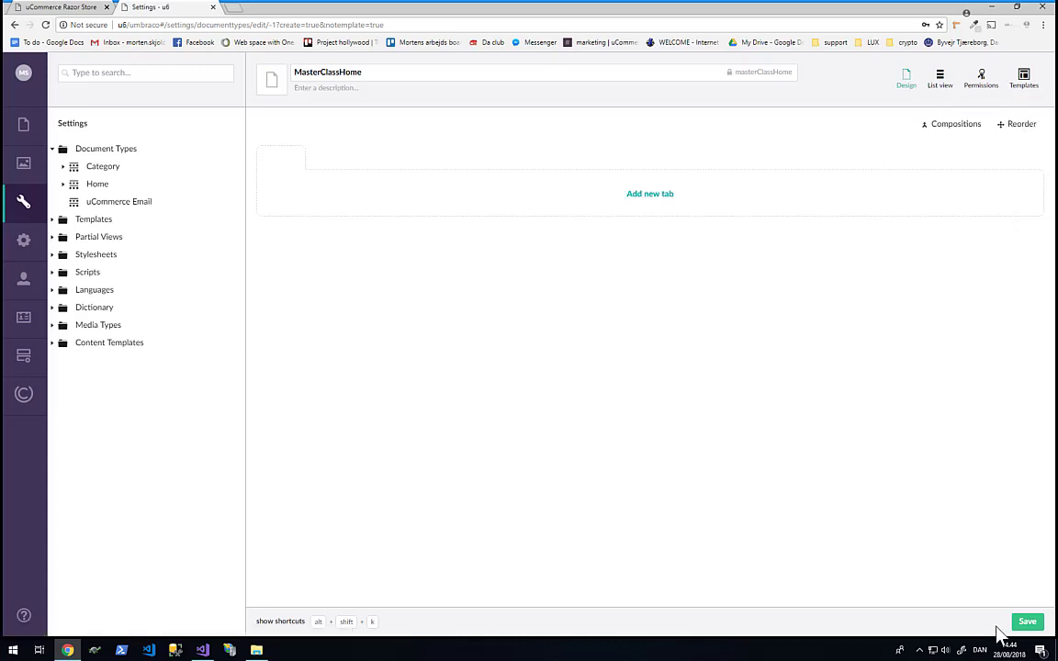
click(1026, 622)
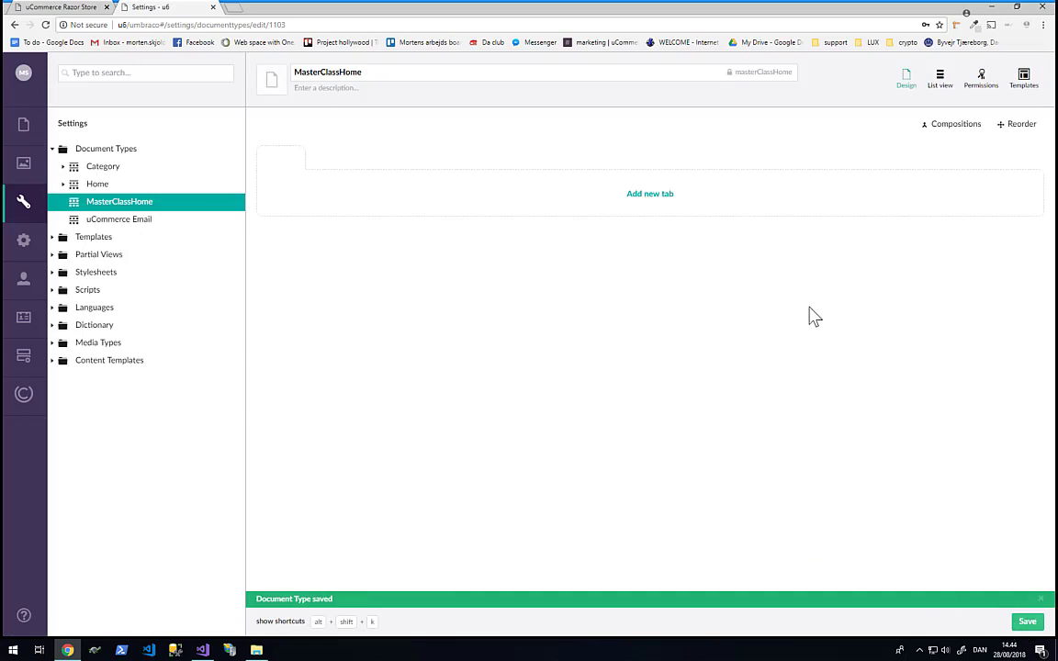
Step: Allow the MasterClassHome document type as root in its permissions and save it
click(985, 85)
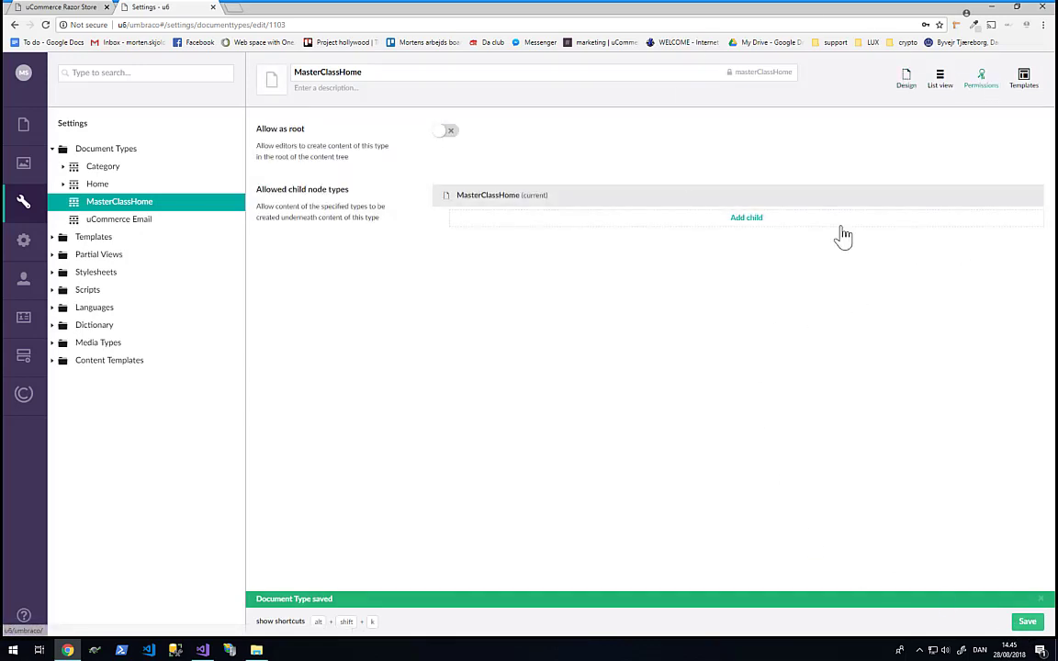
click(444, 130)
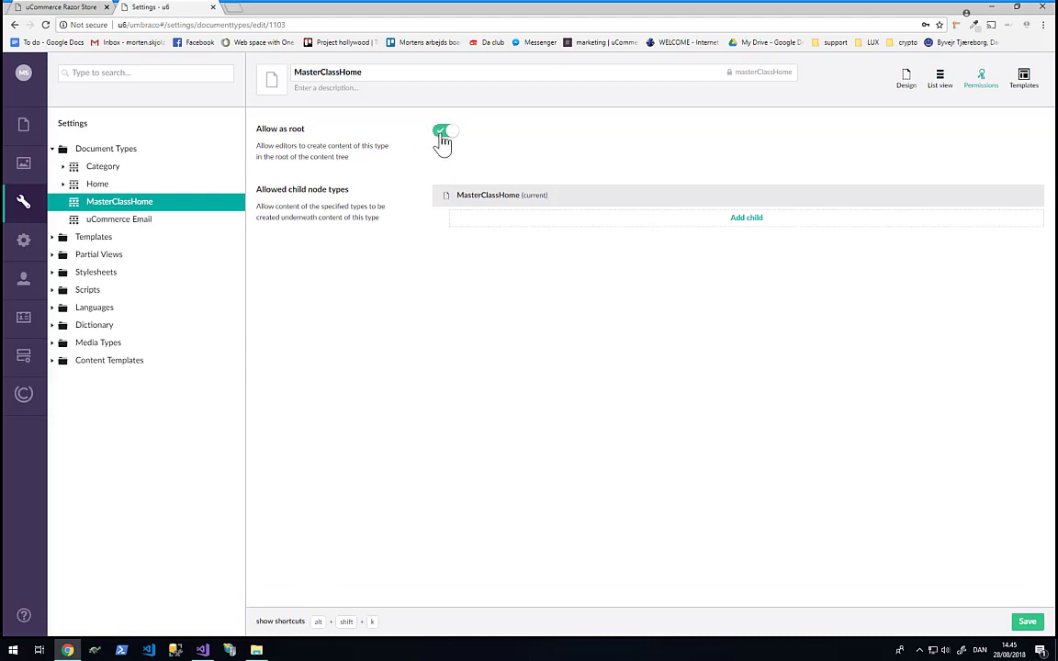
click(1026, 624)
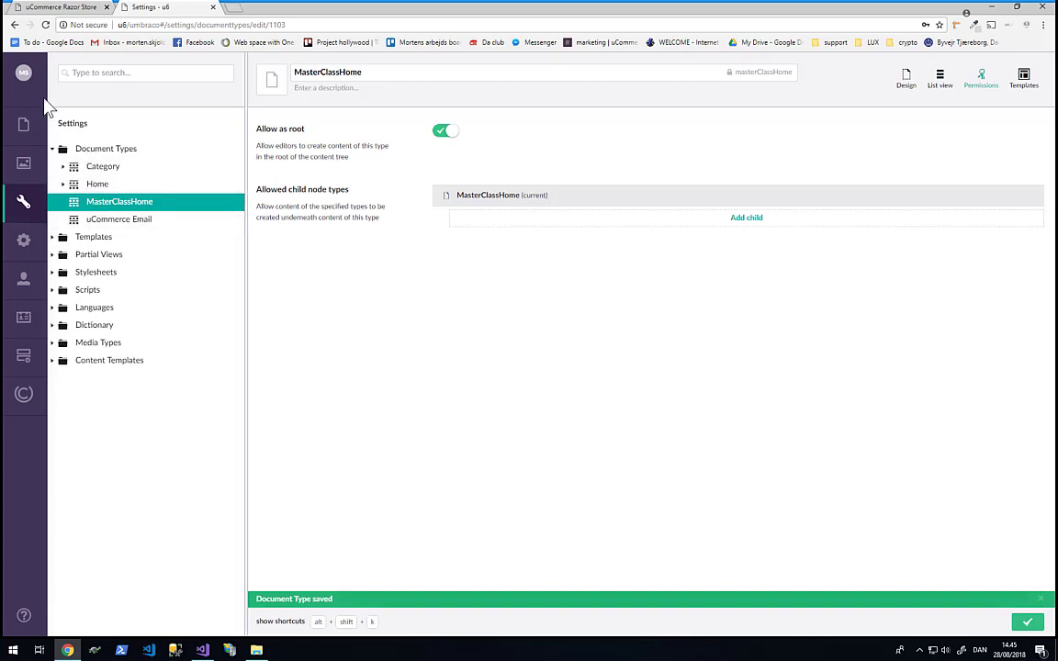
Step: Create a root content item of type MasterClassHome named "home" in the Content section and publish it
click(24, 128)
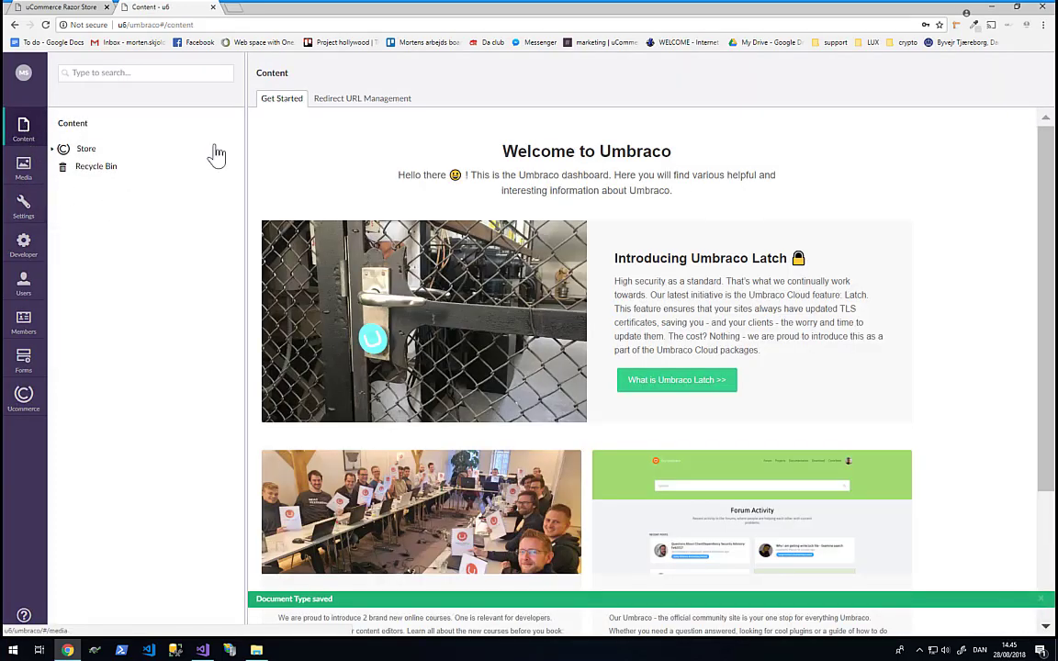
right_click(132, 135)
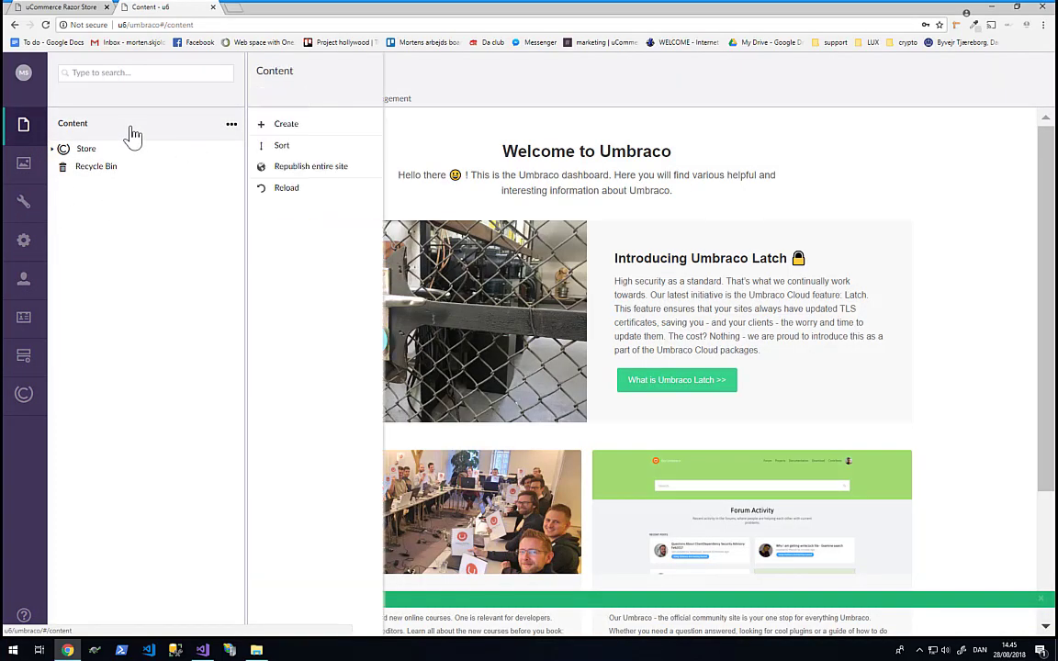
click(304, 127)
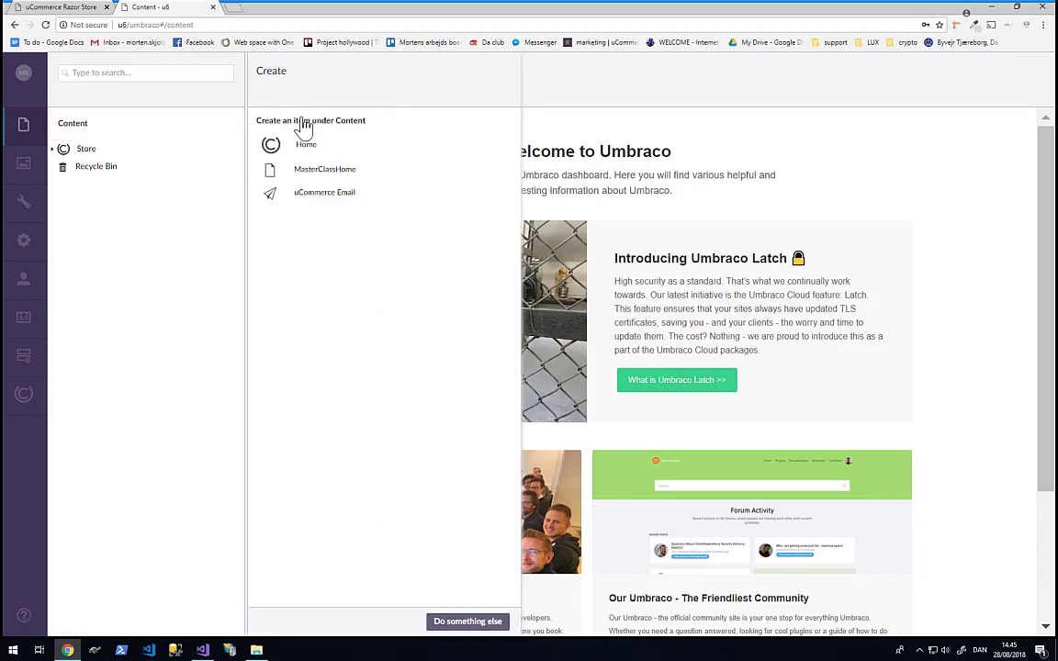
click(314, 174)
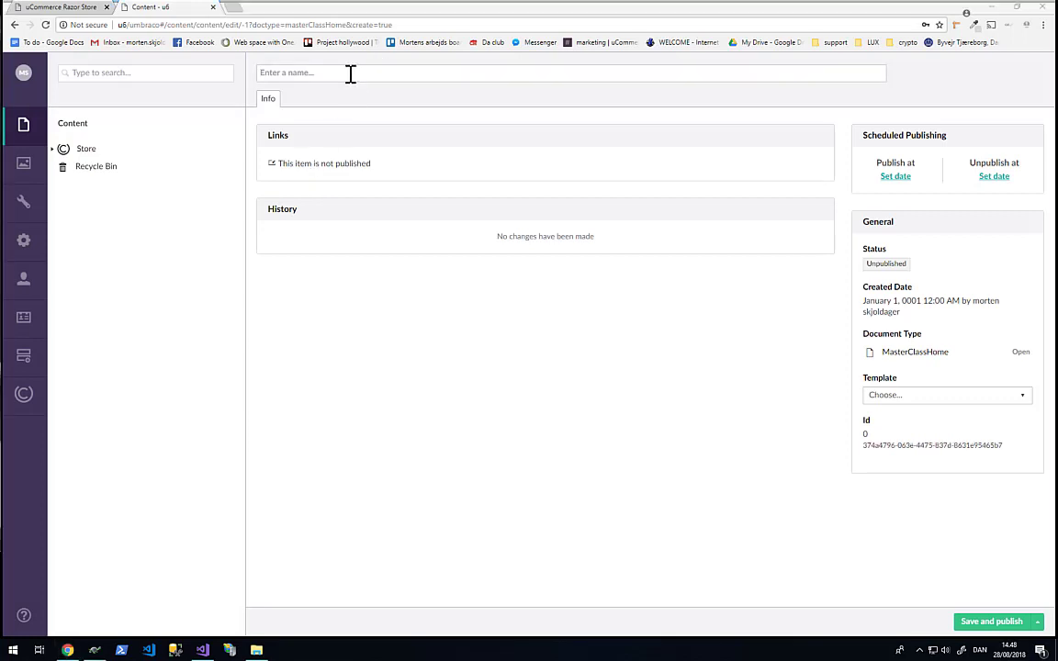
click(338, 73)
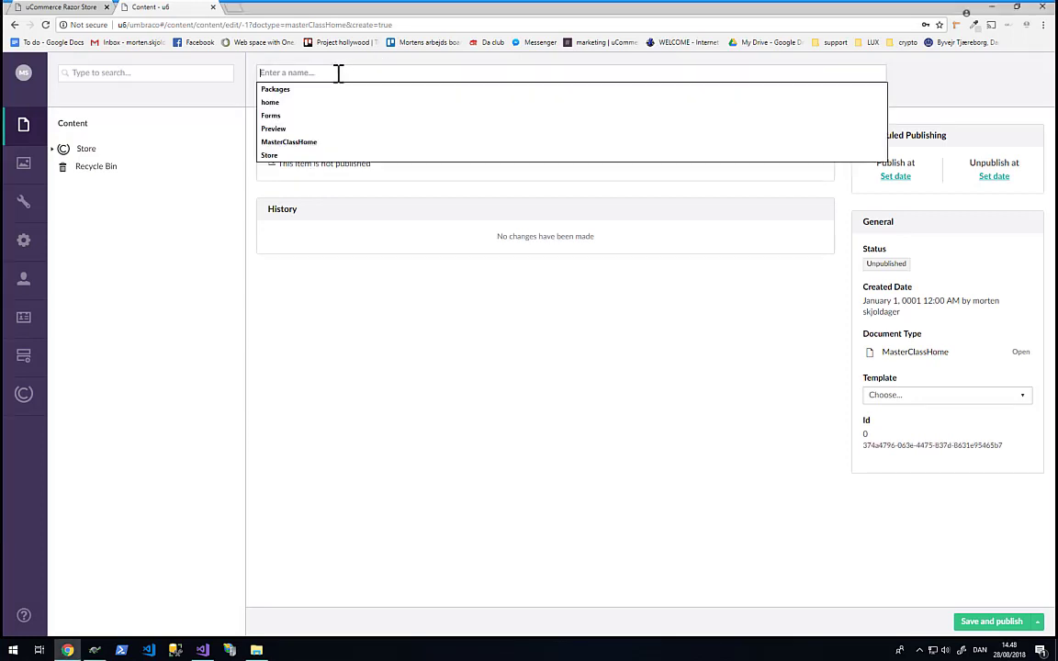
text(home)
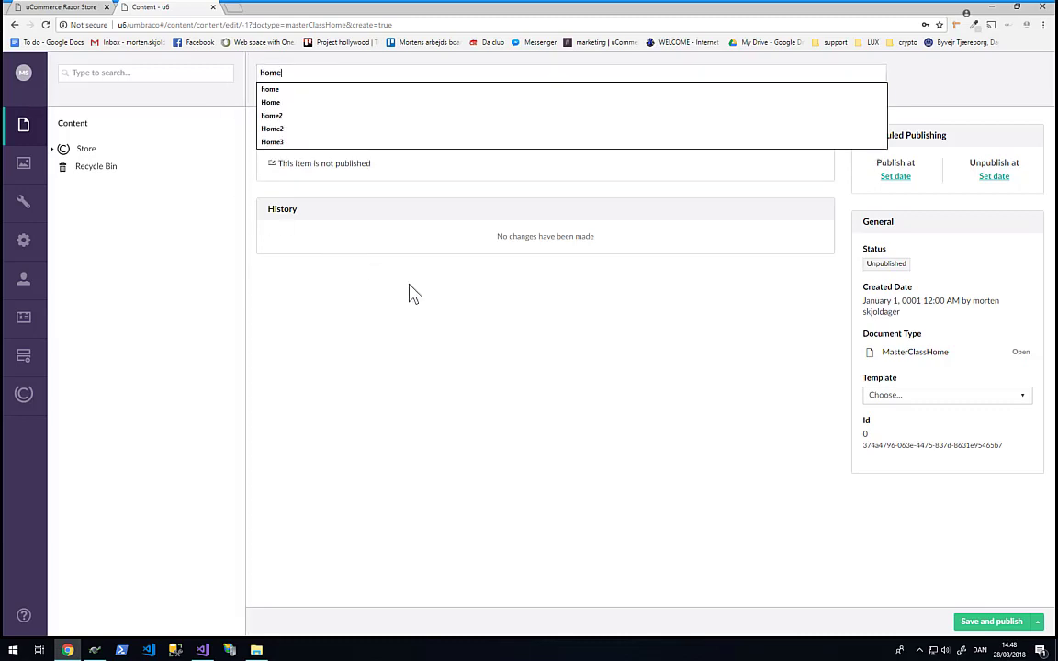
click(974, 627)
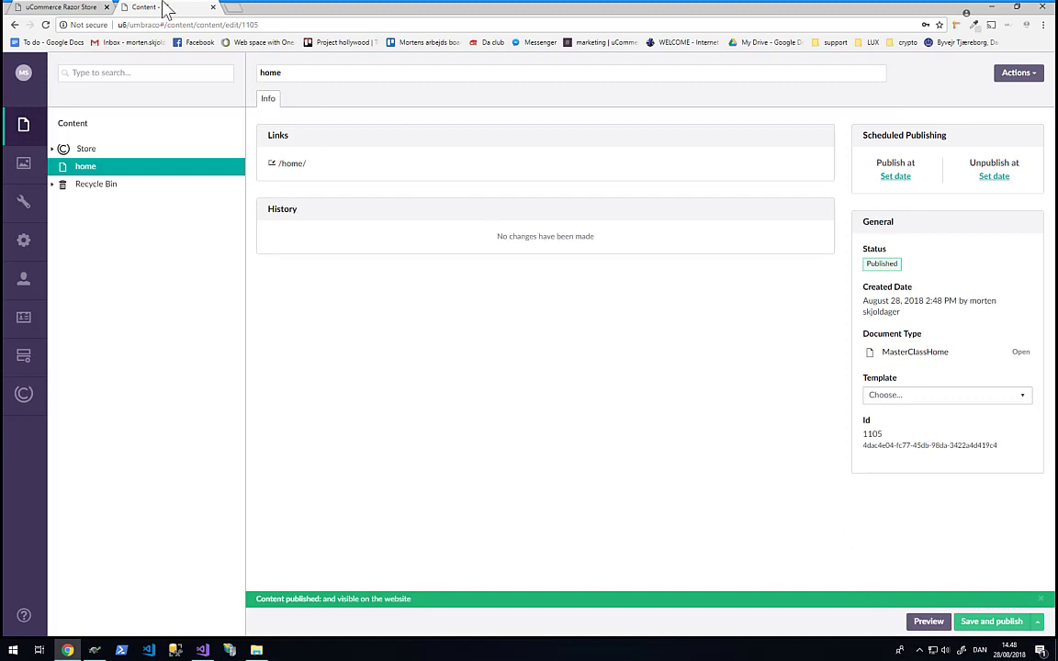
Step: Reload the storefront at u6/ in its browser tab and return to the Umbraco back office
click(41, 7)
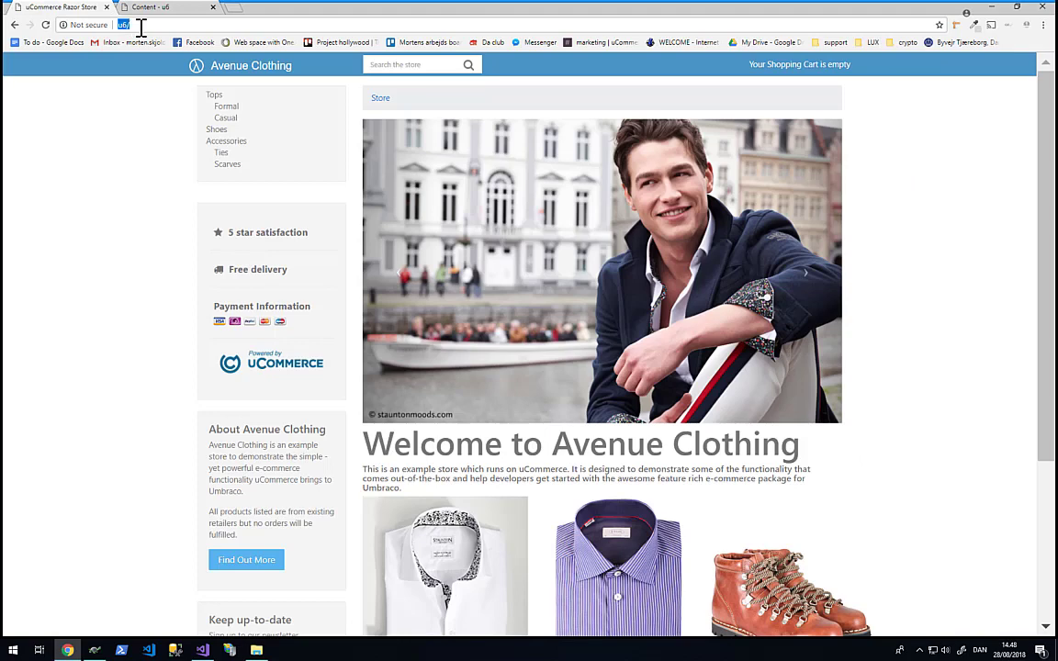
click(140, 24)
key(Return)
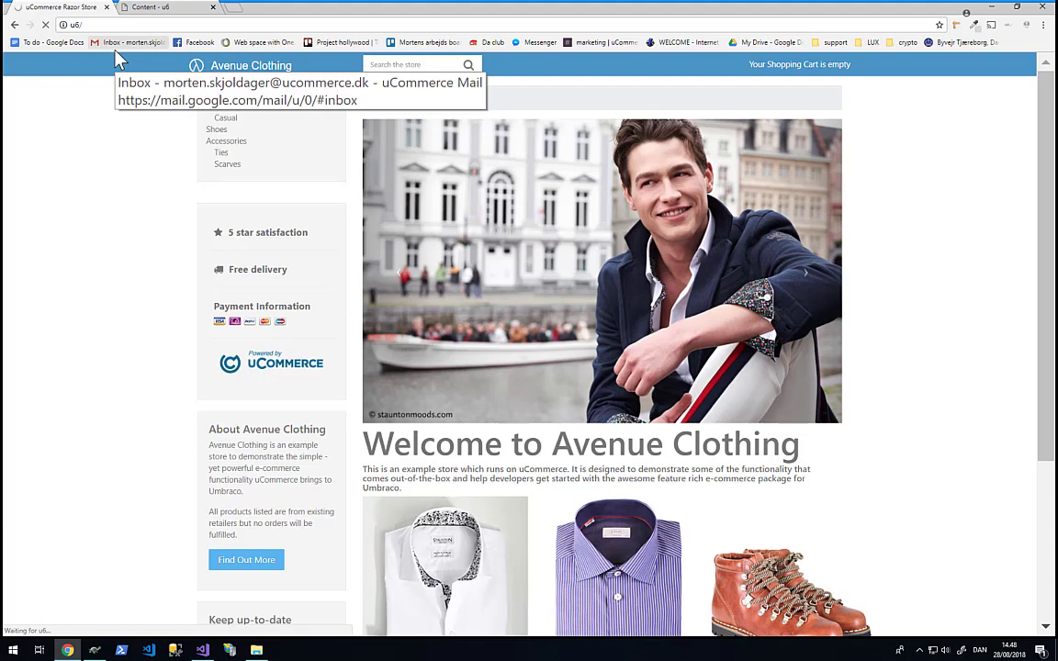
click(160, 7)
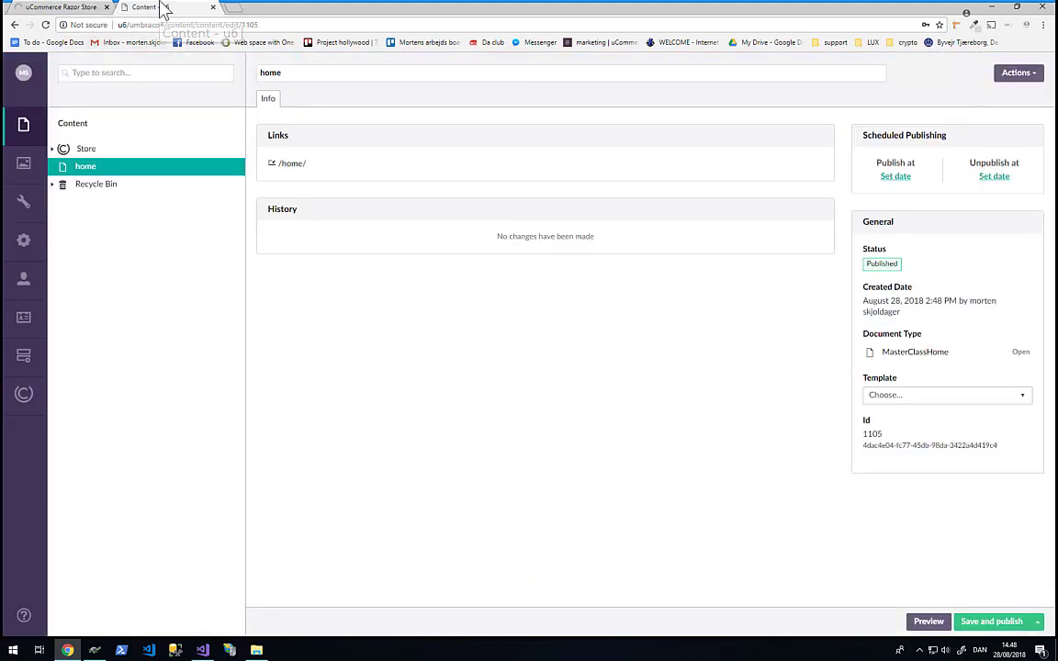